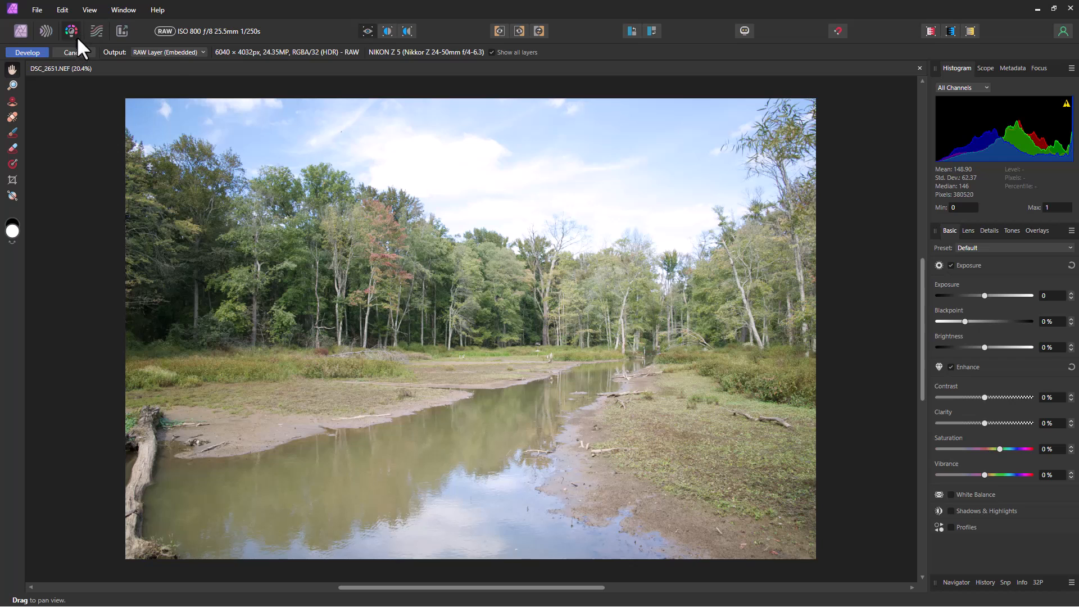
Choose RAW Layer (Embedded) as the output for developing the photo.
left_click(171, 52)
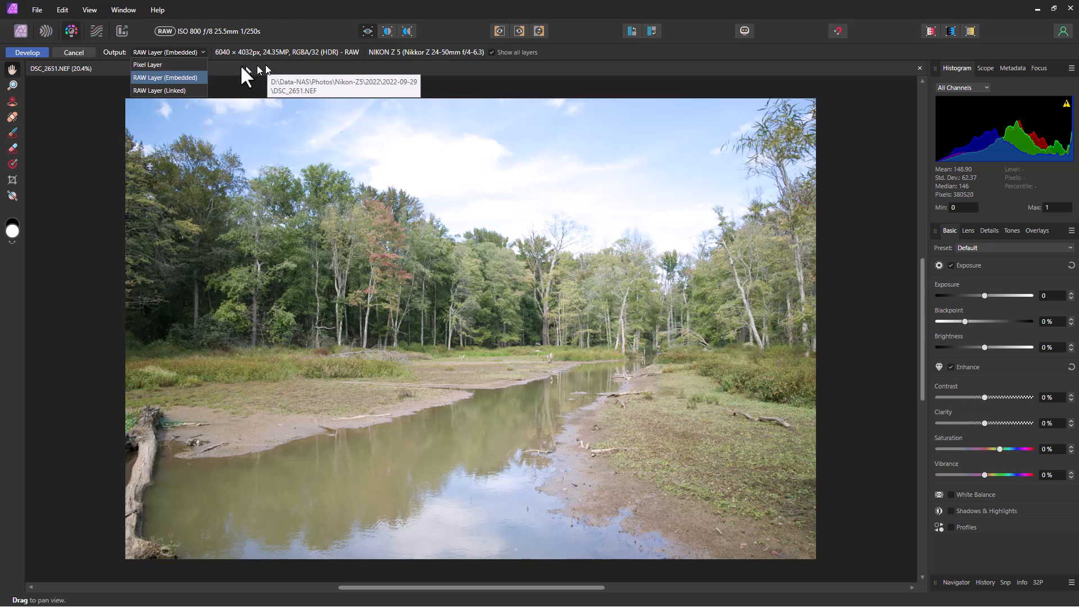
left_click(178, 77)
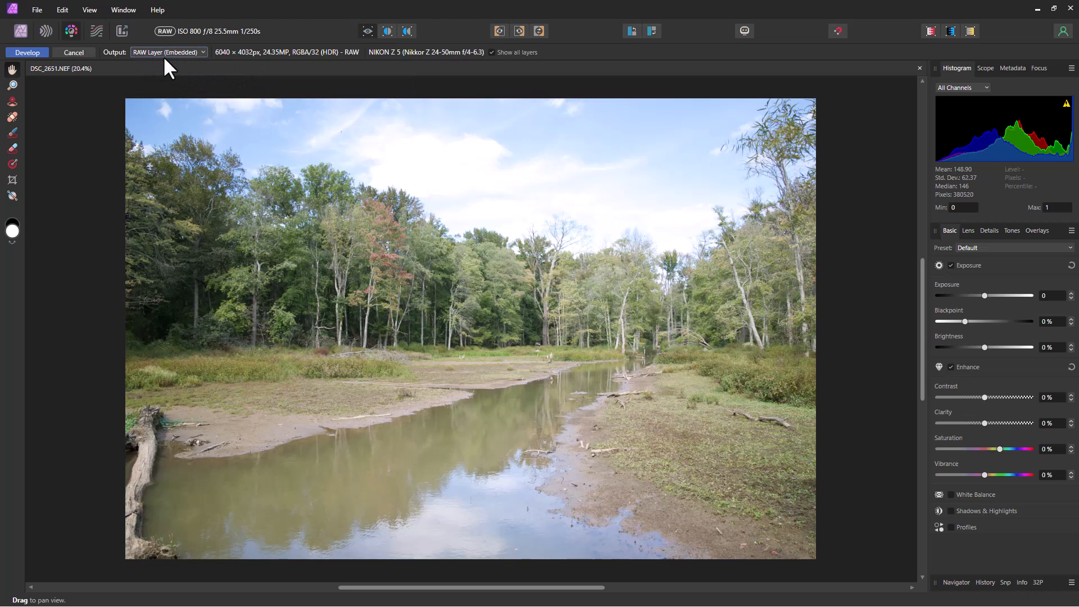
Set shadows to -48%, highlights to -85% and contrast to 9%, and develop the photo.
left_click(949, 510)
scroll(999, 525, "down", 1)
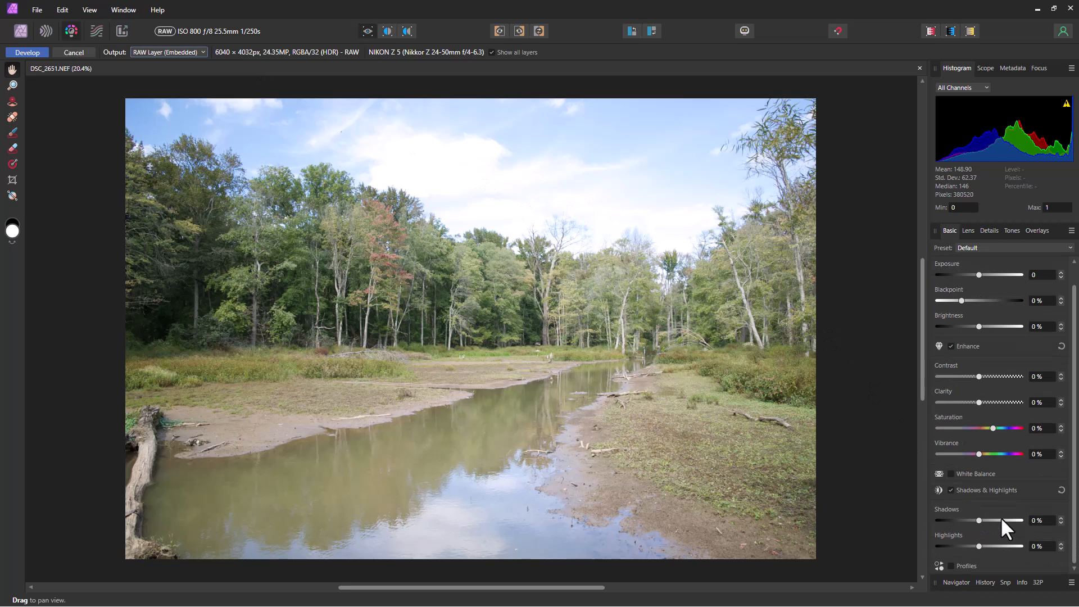
left_click_drag(980, 545, 959, 518)
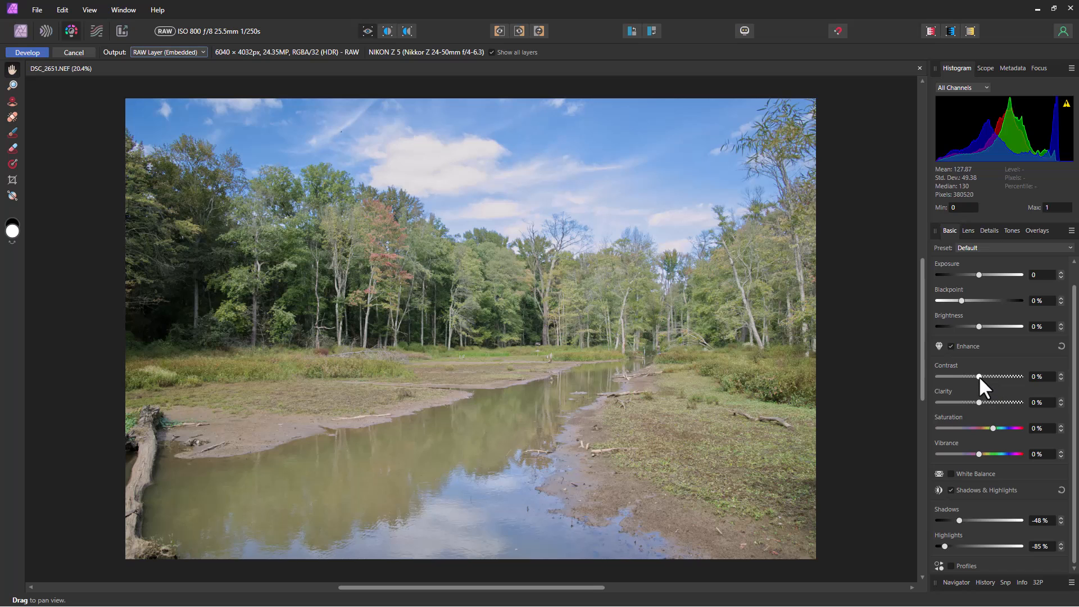
left_click_drag(979, 376, 986, 375)
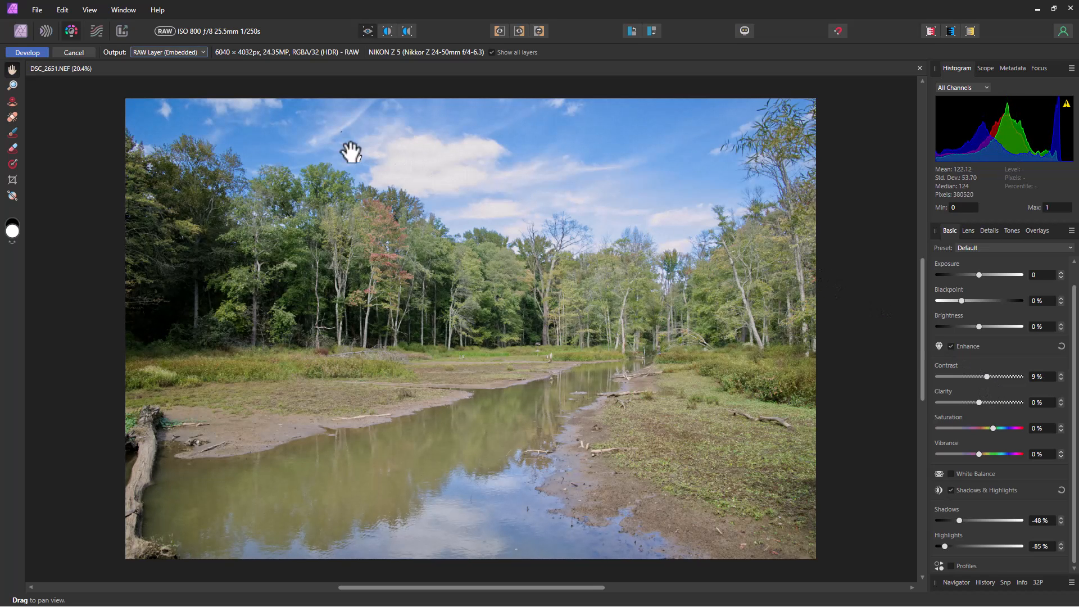
left_click(32, 51)
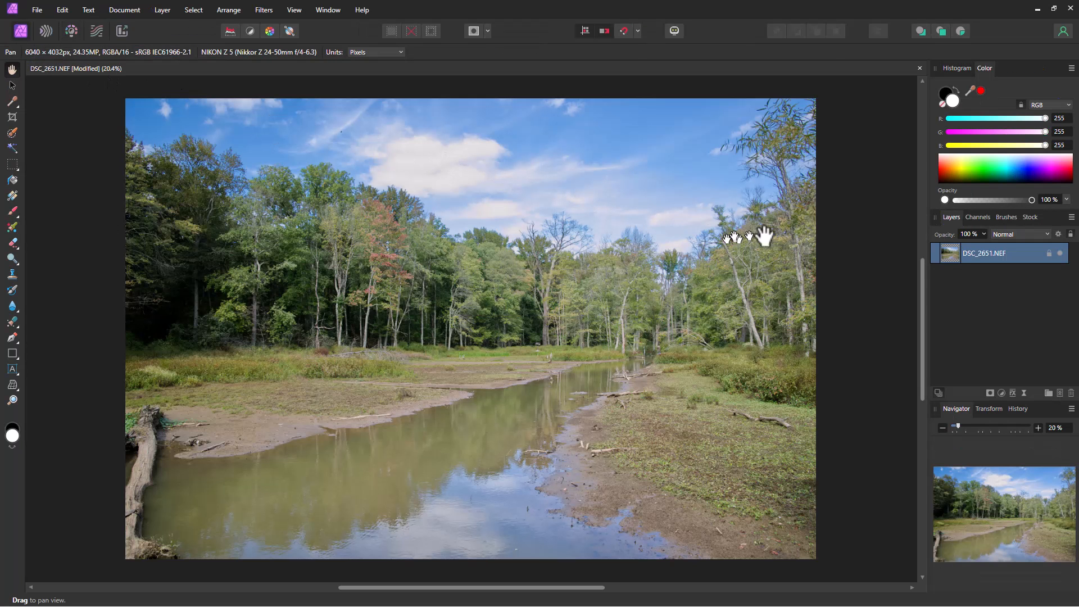
Reopen the embedded RAW layer's development settings to check them, and leave without changes.
double_click(953, 253)
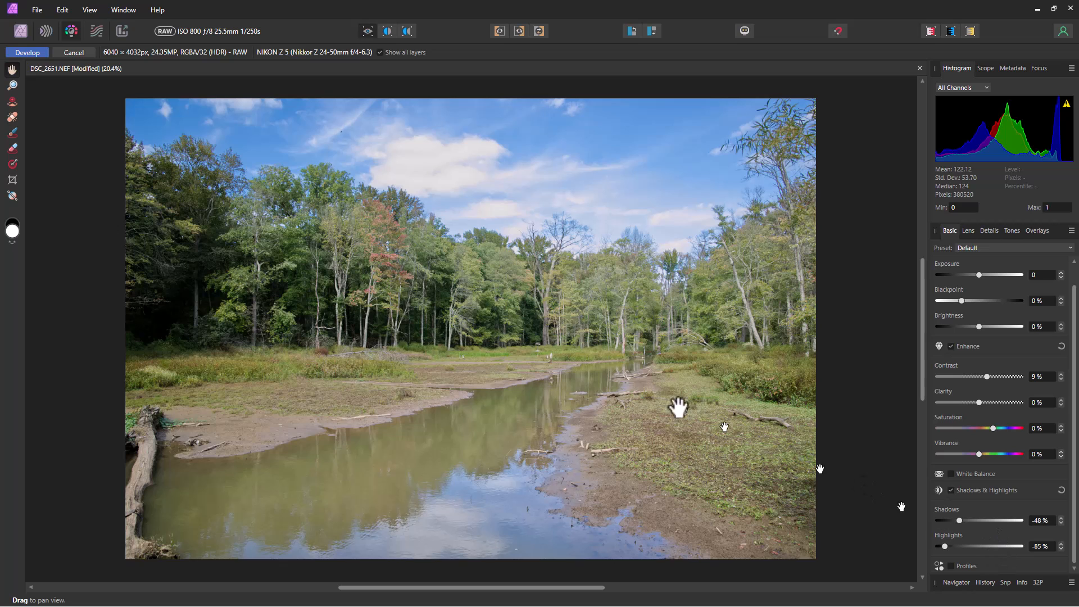
left_click(63, 53)
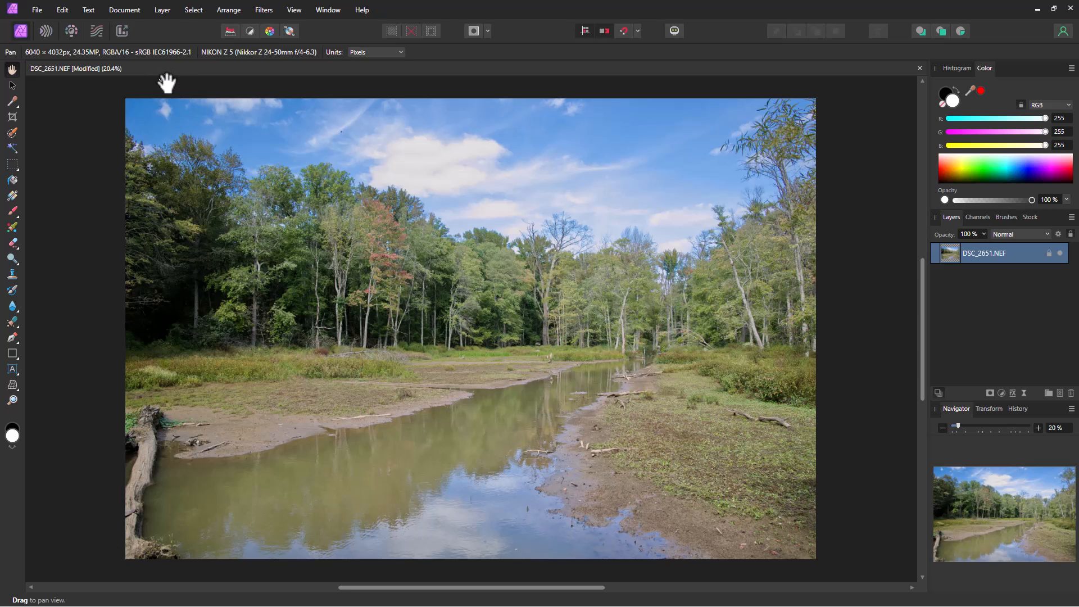
left_click(162, 9)
mouse_move(214, 176)
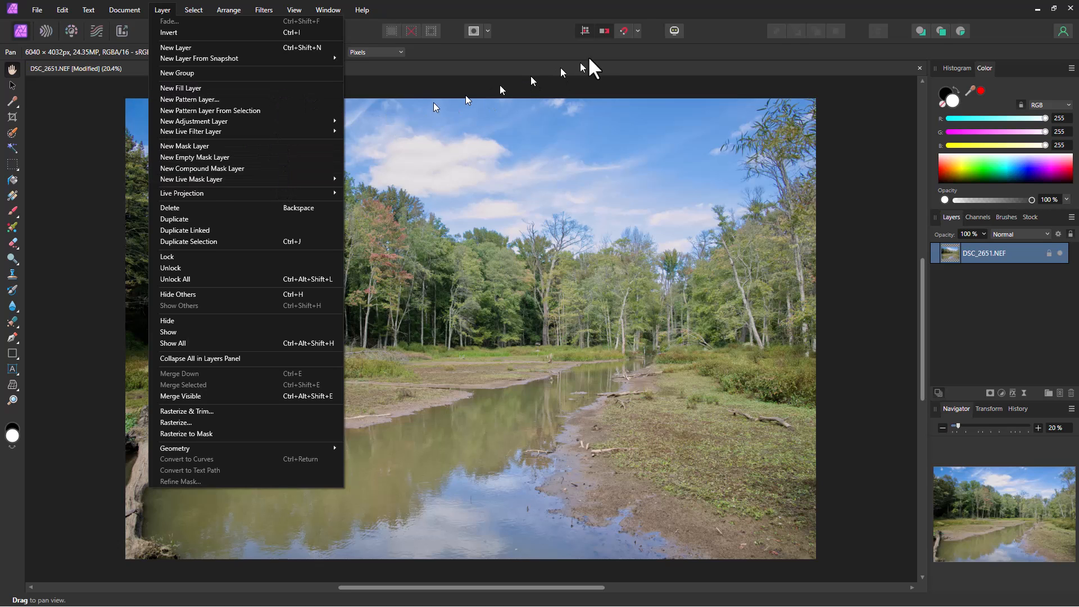
left_click(503, 6)
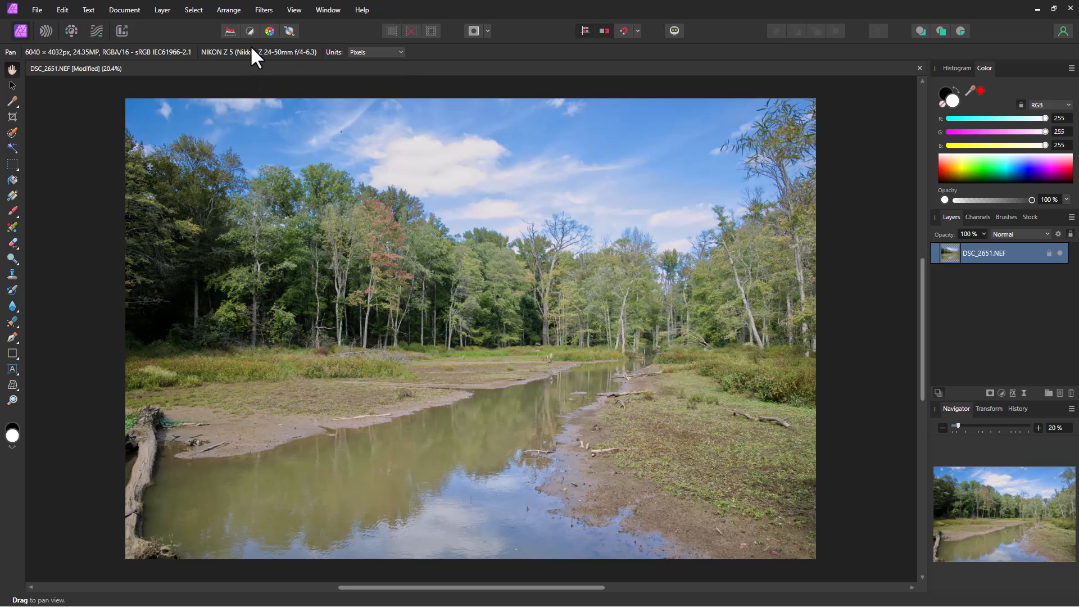
Add a Recolor adjustment to the photo with the hue at 0° and saturation at 100%.
left_click(168, 9)
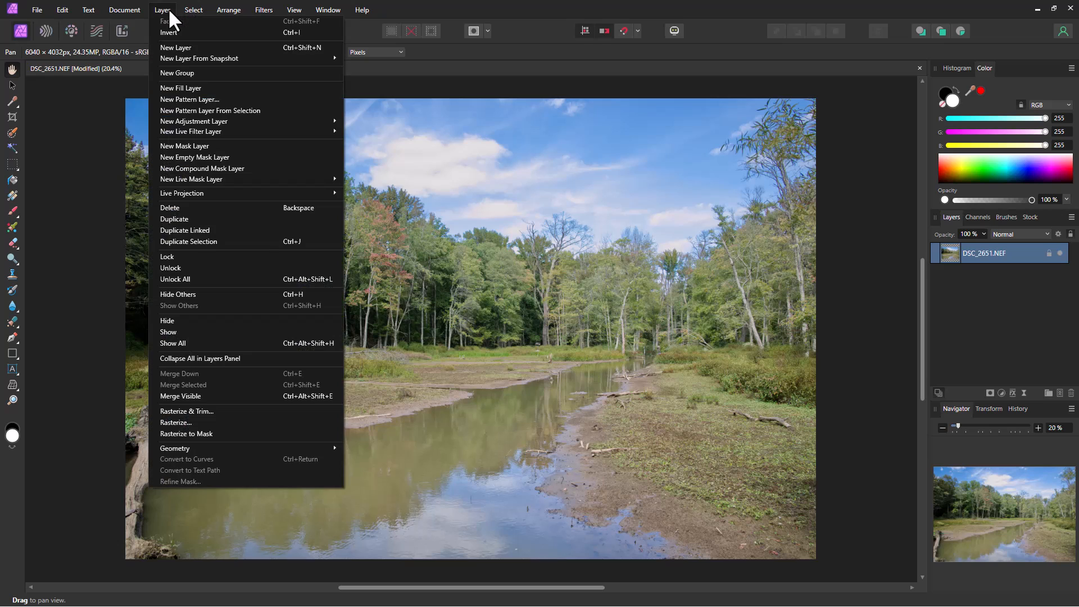
mouse_move(224, 122)
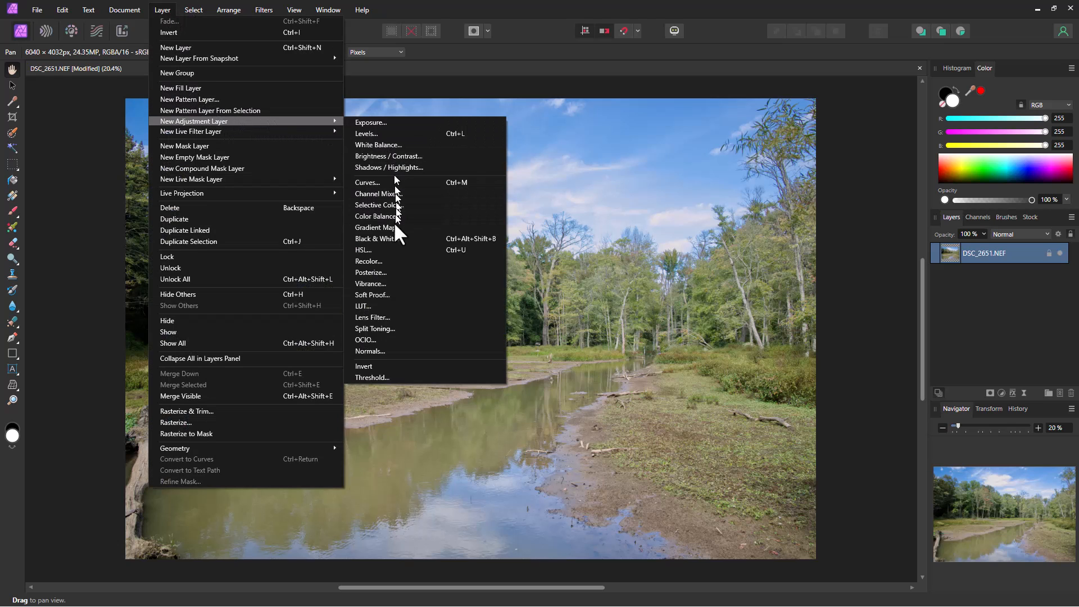
left_click(393, 261)
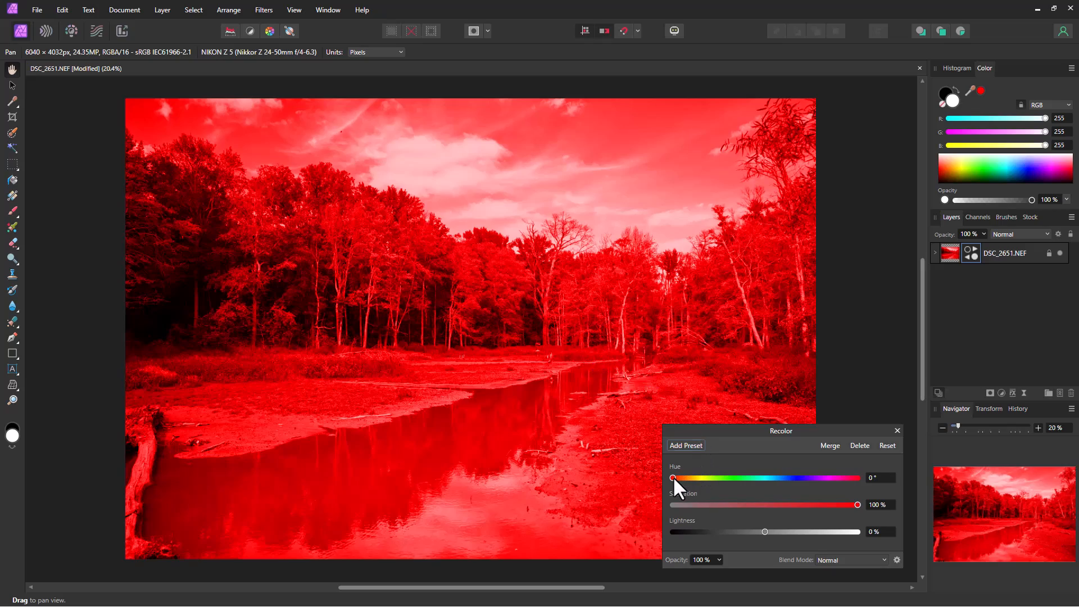
mouse_move(673, 476)
left_mouse_down()
mouse_move(838, 481)
mouse_move(665, 468)
left_mouse_up()
left_click(898, 431)
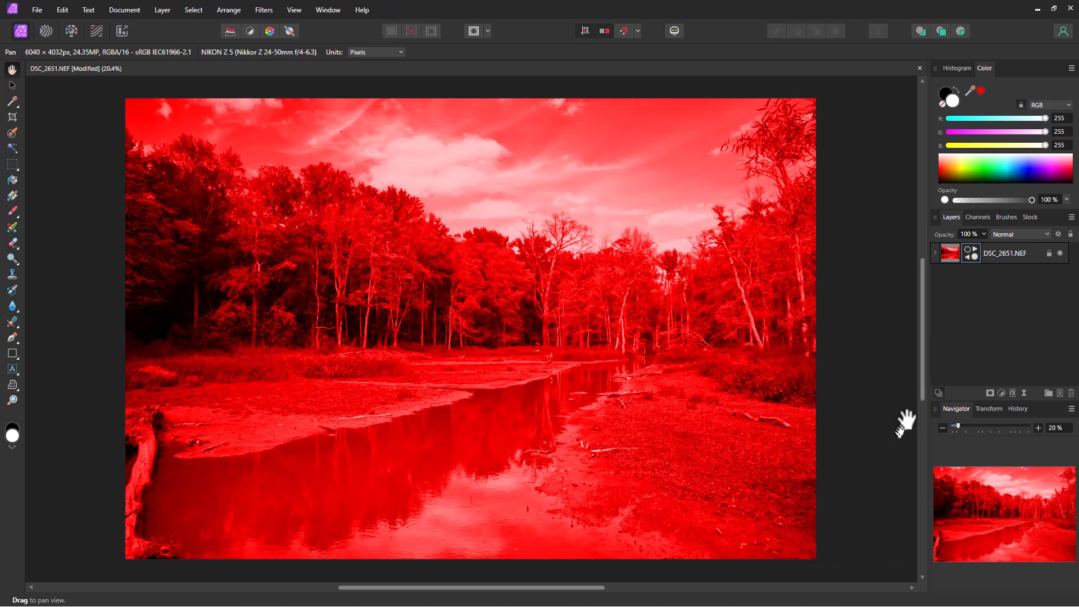
Add a live Luminosity Range mask to the DSC_2651.NEF layer.
left_click(981, 254)
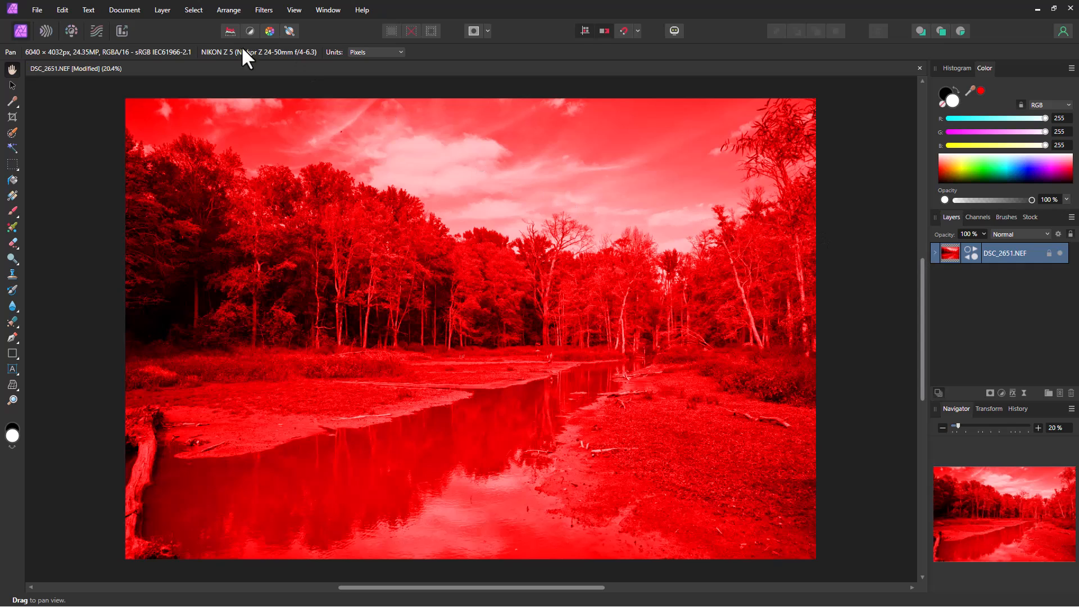
left_click(162, 9)
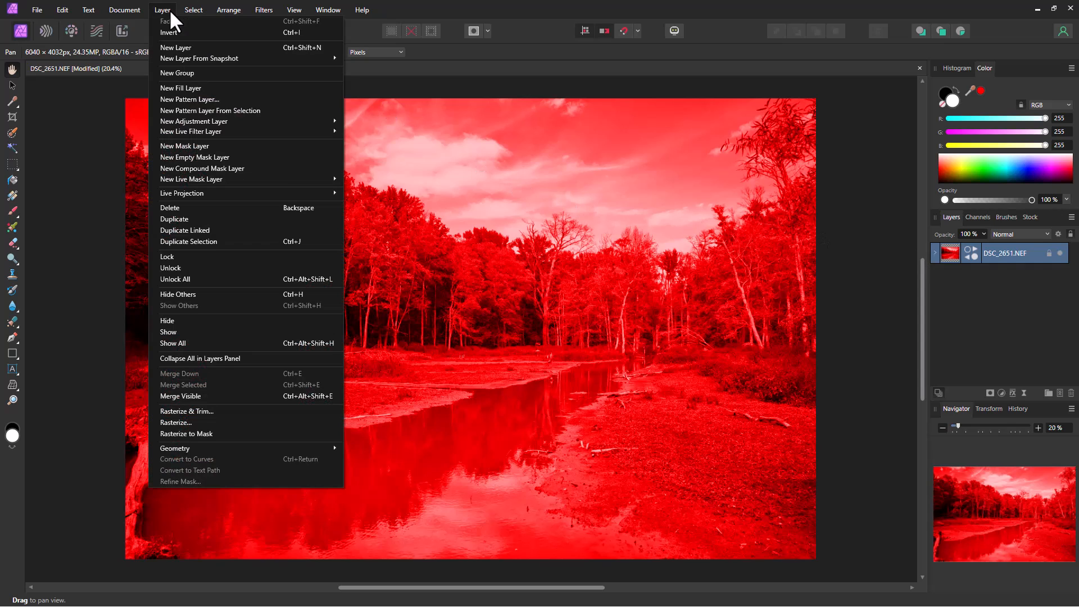
mouse_move(249, 179)
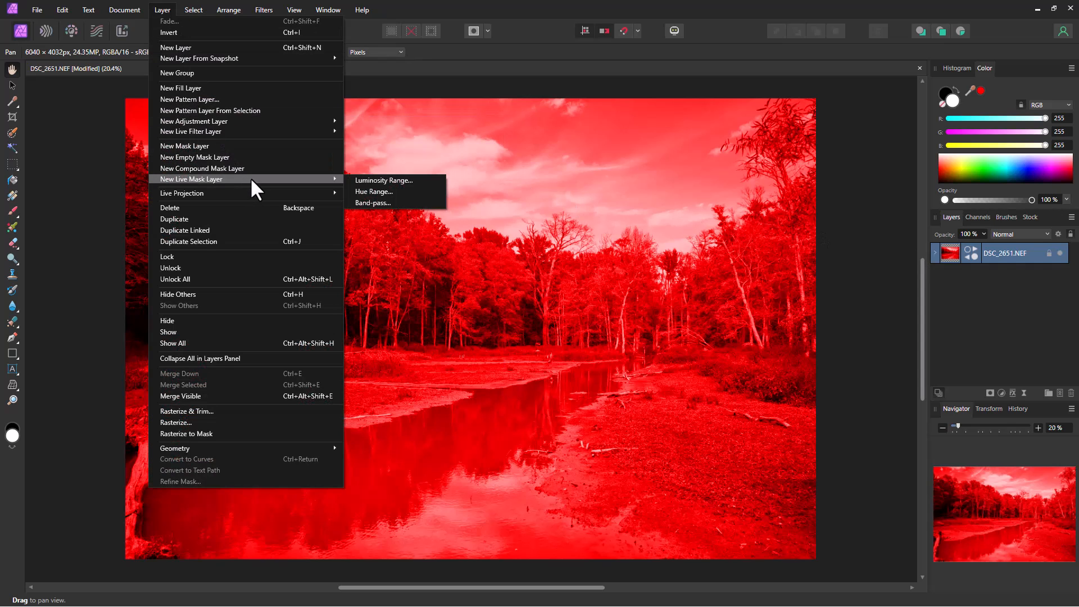
left_click(363, 180)
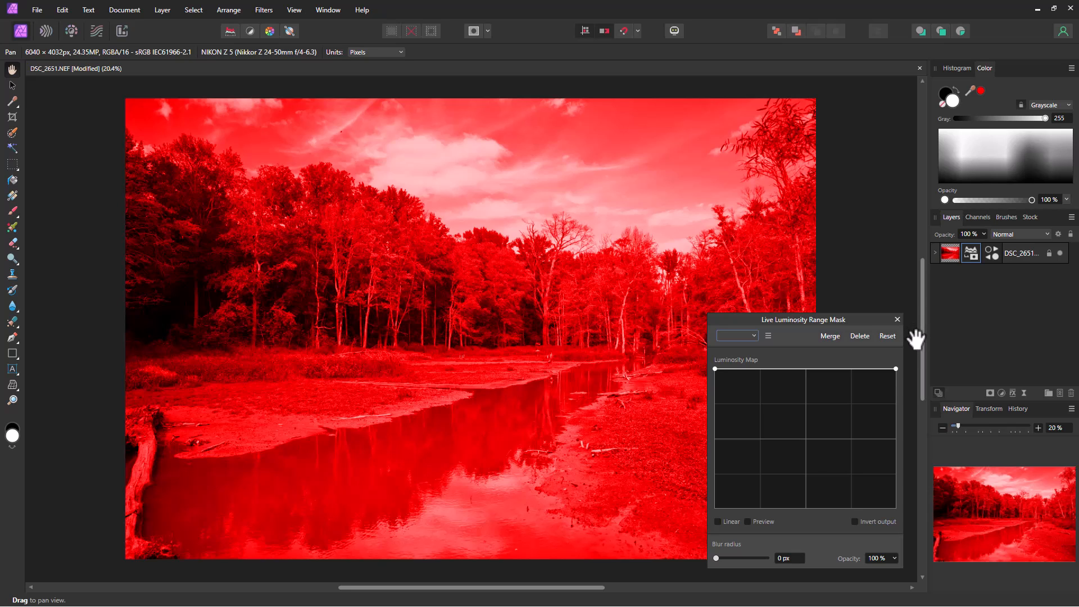
Preview the mask and slope its luminosity curve from full in the shadows to zero in the highlights, with a point near the middle.
left_click(747, 520)
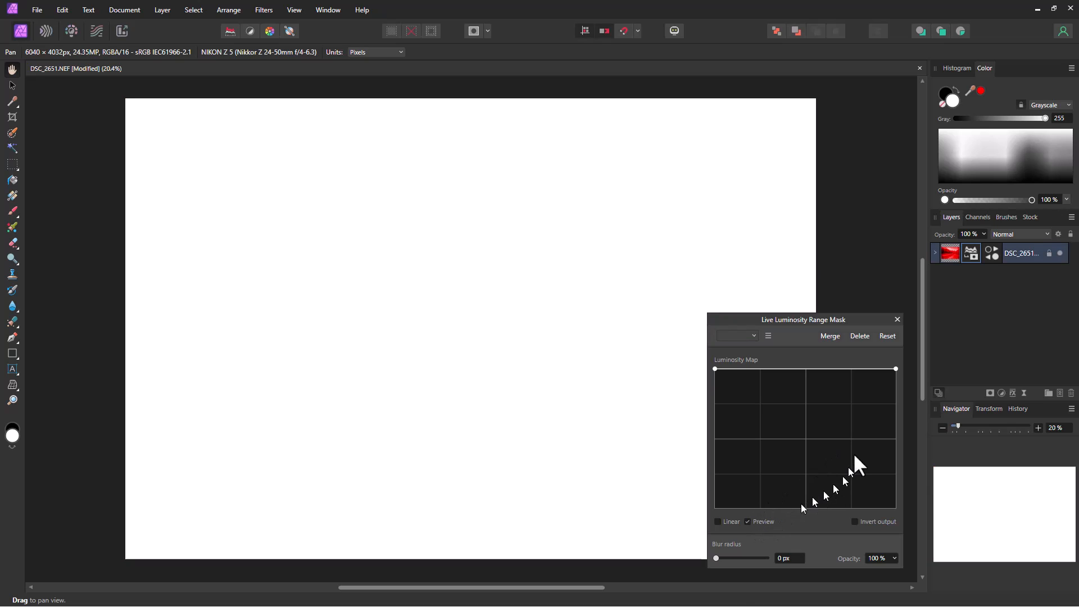
left_click_drag(895, 369, 886, 508)
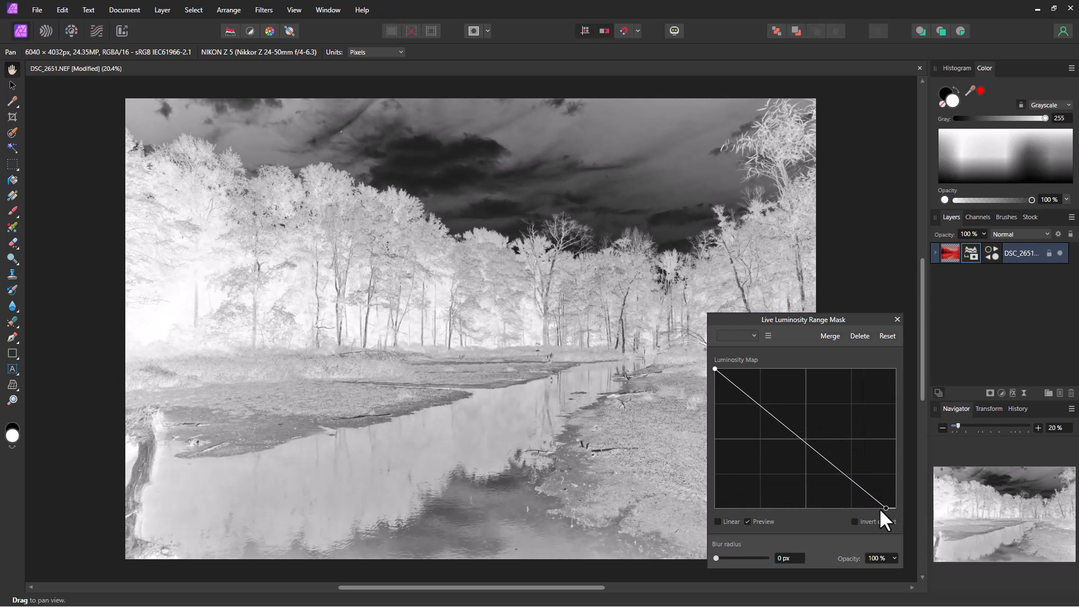
left_click(746, 520)
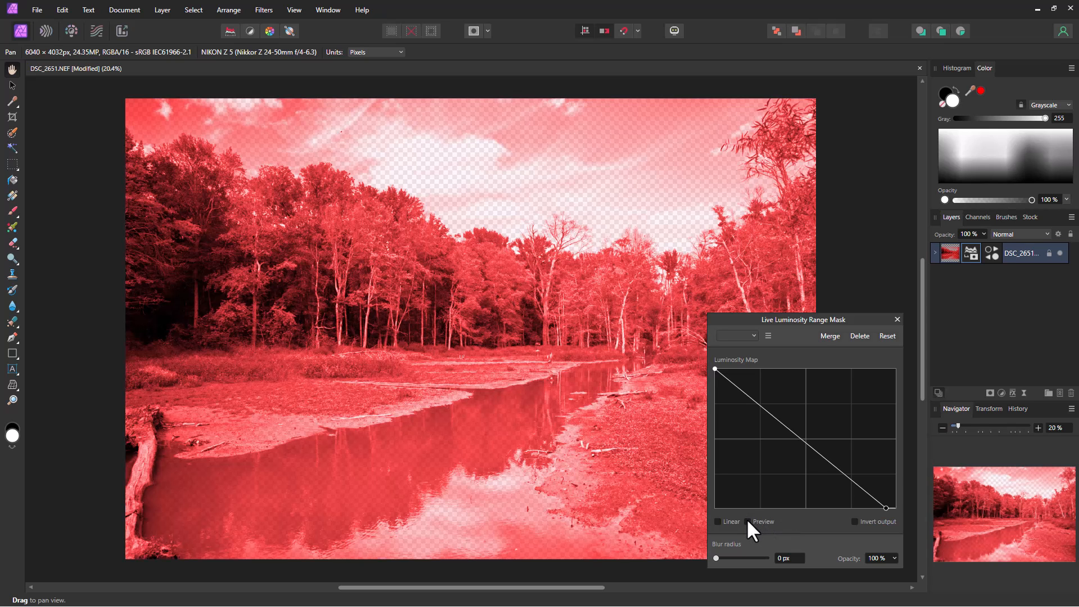
left_click_drag(886, 508, 889, 508)
mouse_move(802, 441)
left_mouse_down()
mouse_move(783, 458)
mouse_move(811, 444)
left_mouse_up()
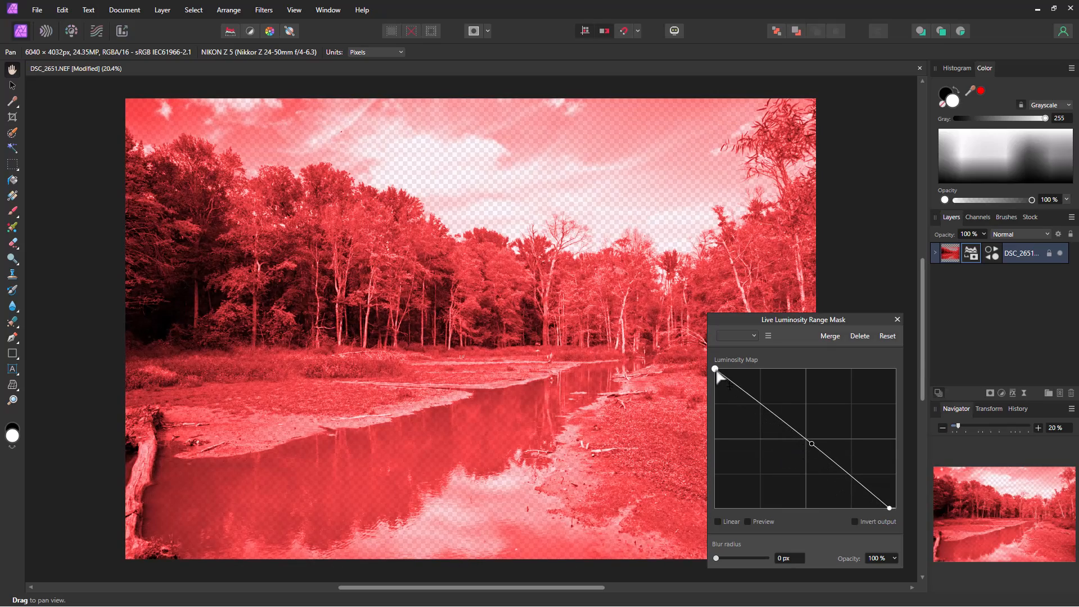
mouse_move(715, 369)
left_mouse_down()
mouse_move(721, 414)
mouse_move(739, 436)
mouse_move(714, 363)
left_mouse_up()
Move the Luminosity Range mask and Recolor adjustment above the photo layer and nest the mask in the Recolor adjustment.
left_click_drag(970, 251, 969, 238)
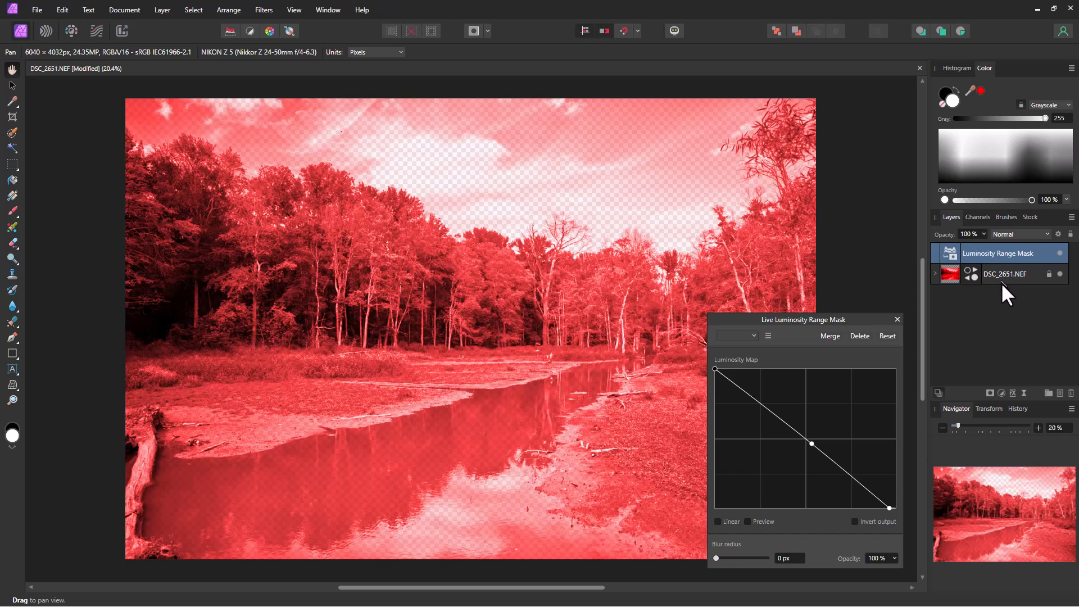
left_click_drag(972, 275, 973, 251)
left_click(935, 253)
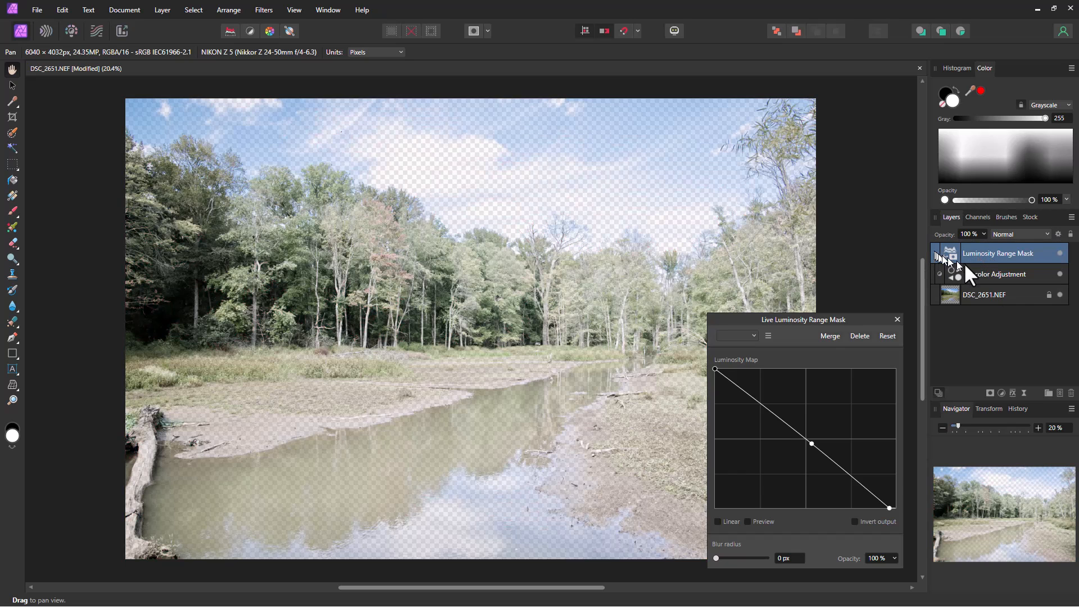
left_click_drag(953, 249, 992, 250)
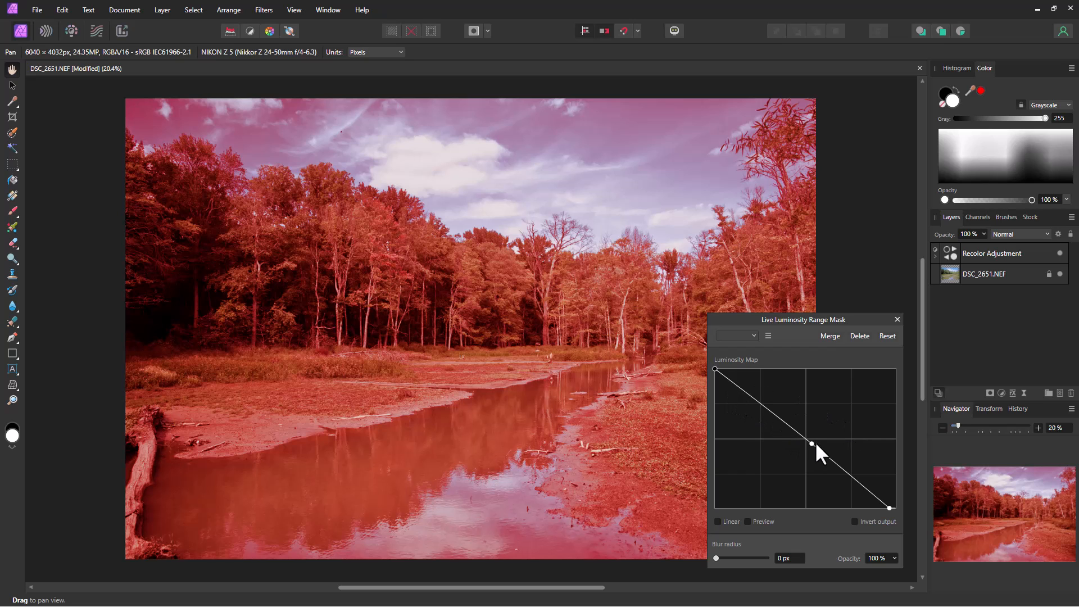
Reset the luminosity map and shape a curve that stays high in the shadows and falls through an upper-midtone point to near zero in the highlights.
left_click(886, 336)
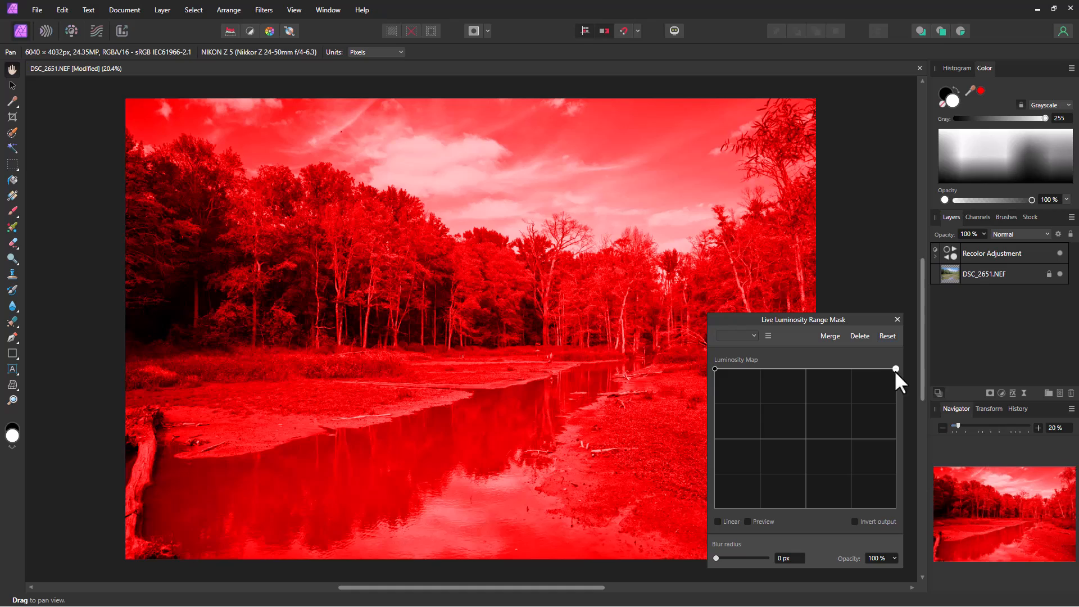
left_click_drag(895, 370, 894, 508)
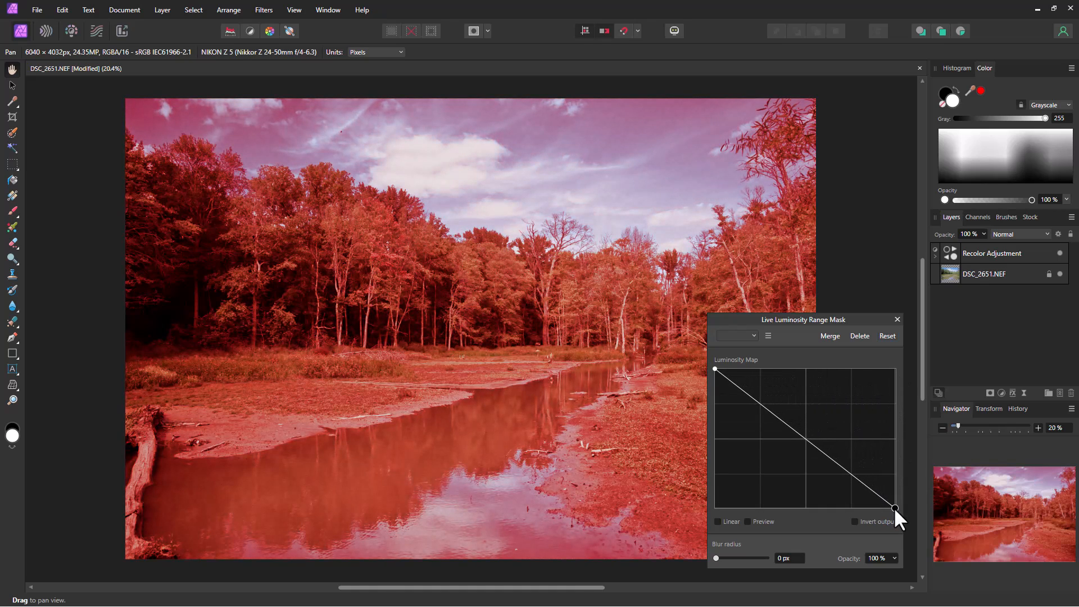
mouse_move(714, 368)
left_mouse_down()
mouse_move(716, 425)
mouse_move(716, 369)
left_mouse_up()
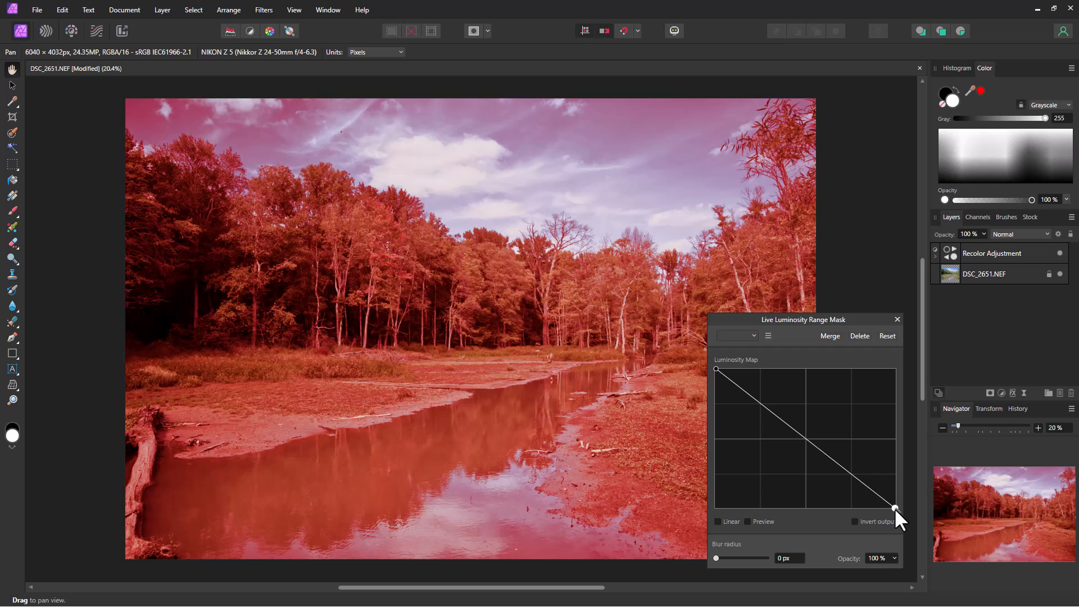
left_click_drag(895, 508, 896, 452)
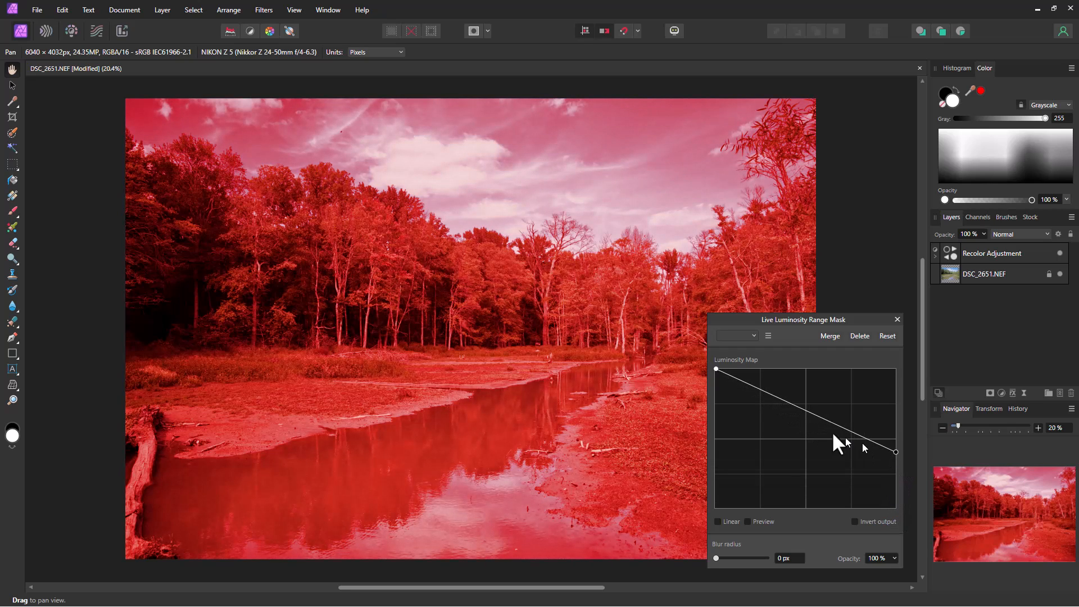
mouse_move(817, 415)
left_mouse_down()
mouse_move(794, 453)
mouse_move(834, 415)
left_mouse_up()
left_click(747, 521)
left_click_drag(894, 449, 892, 503)
mouse_move(720, 370)
left_mouse_down()
mouse_move(716, 394)
mouse_move(719, 374)
left_mouse_up()
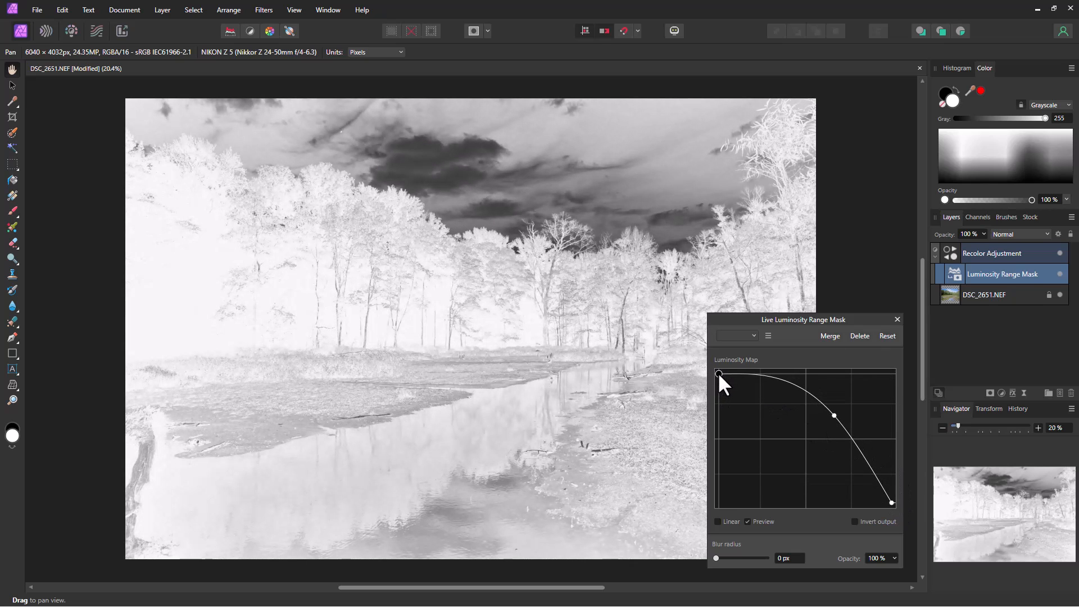
left_click(747, 521)
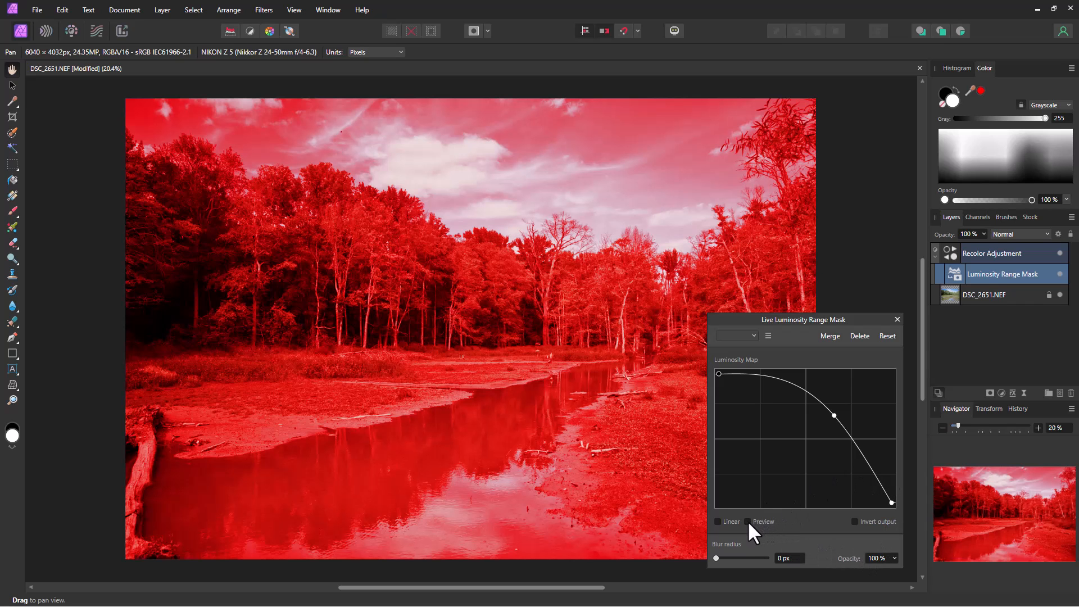
Preview the mask and reshape its luminosity curve into a midtone peak, low in the shadows and zero in the highlights.
left_click(747, 521)
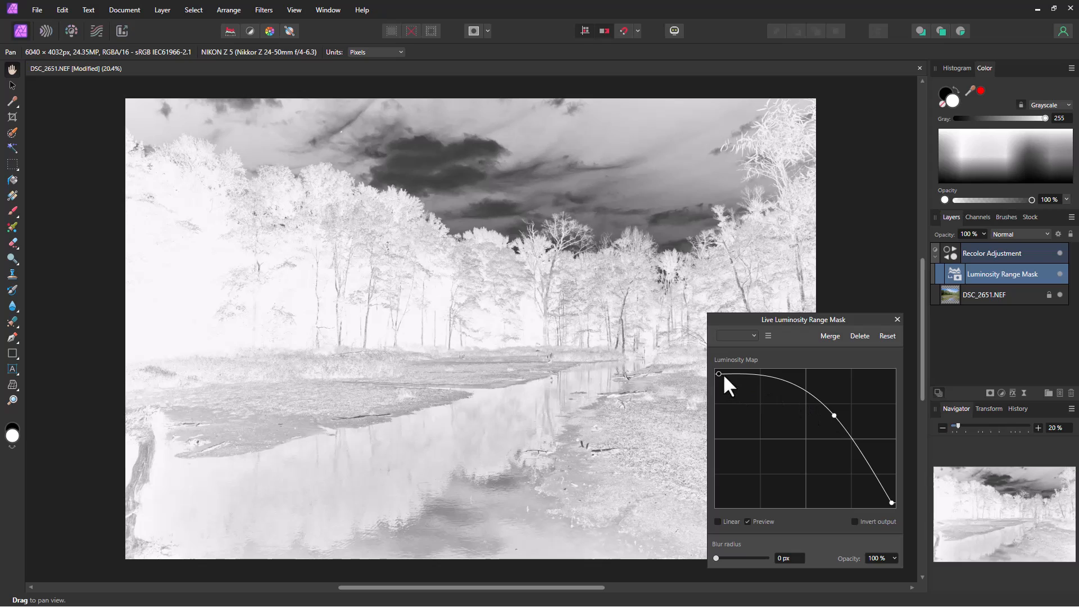
left_click_drag(718, 374, 720, 474)
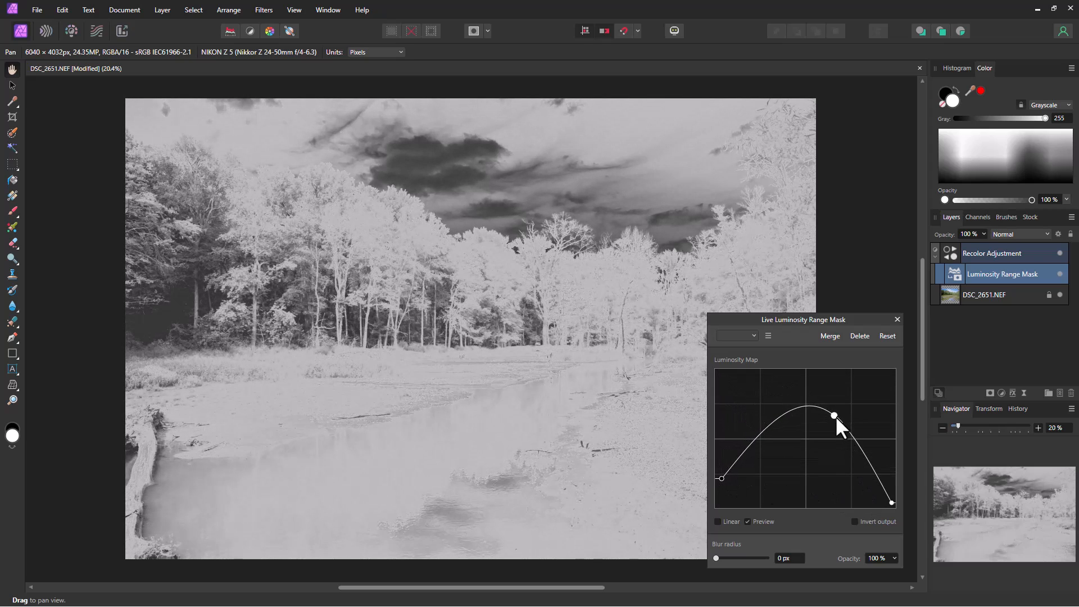
mouse_move(835, 415)
left_mouse_down()
mouse_move(831, 435)
mouse_move(854, 400)
mouse_move(848, 407)
left_mouse_up()
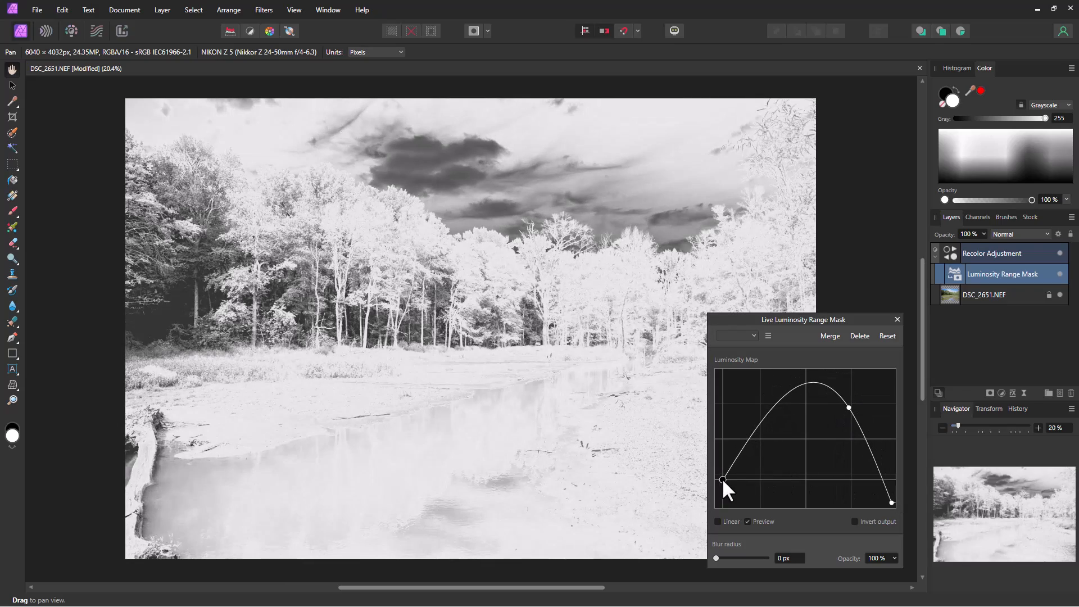
left_click_drag(721, 478, 753, 497)
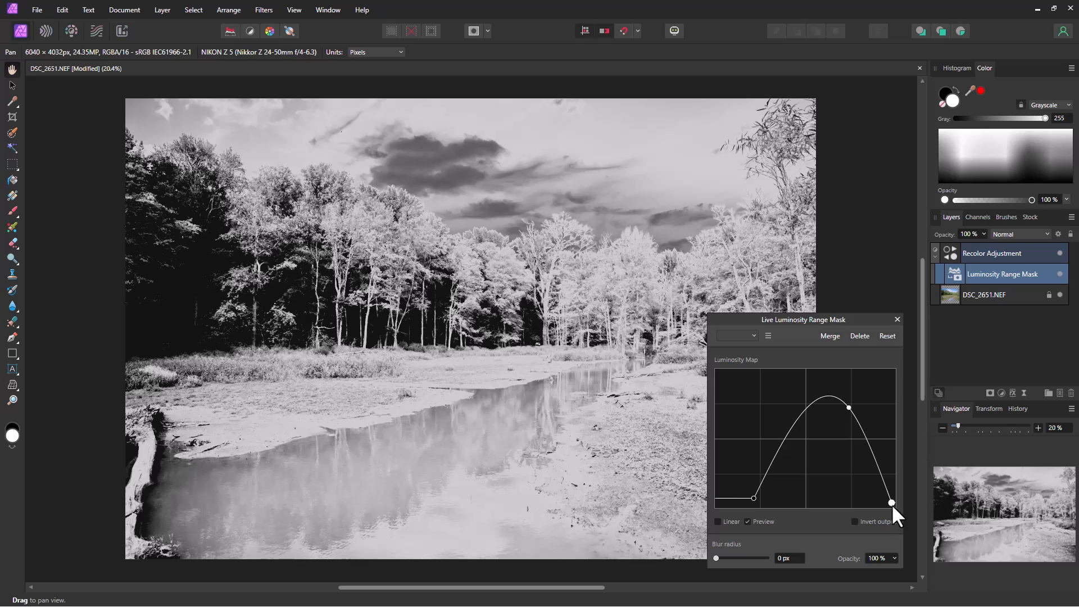
left_click_drag(891, 503, 869, 507)
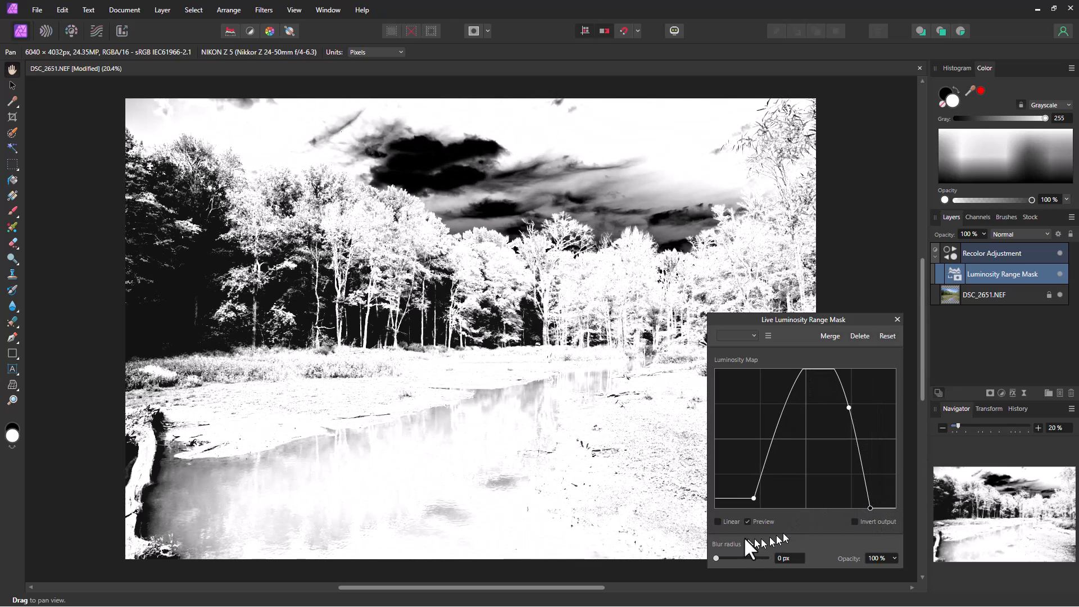
left_click(747, 521)
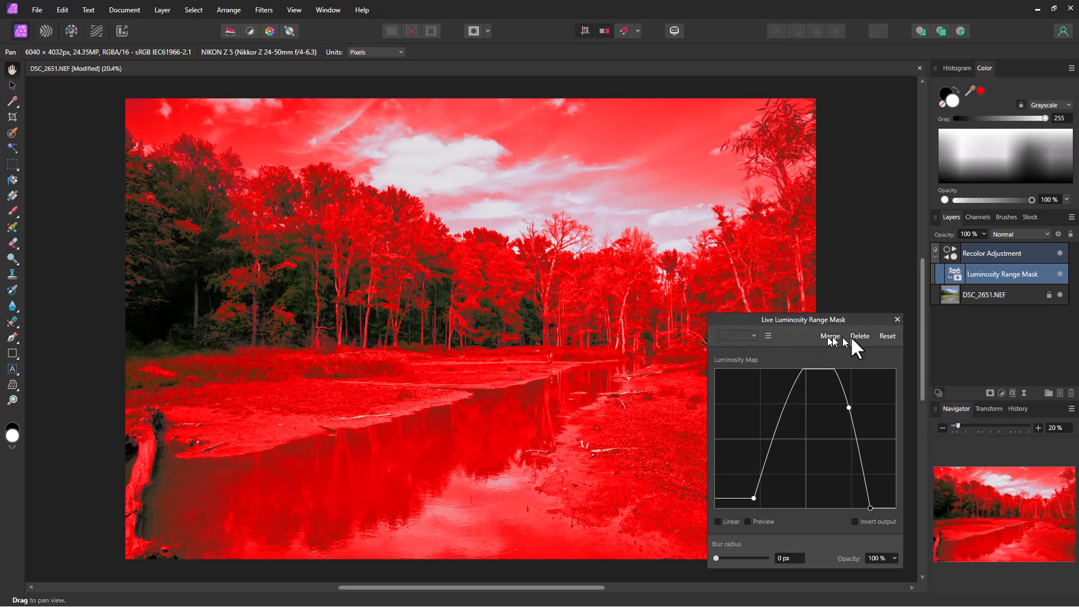
Reset the luminosity map and delete the Luminosity Range mask.
left_click(888, 336)
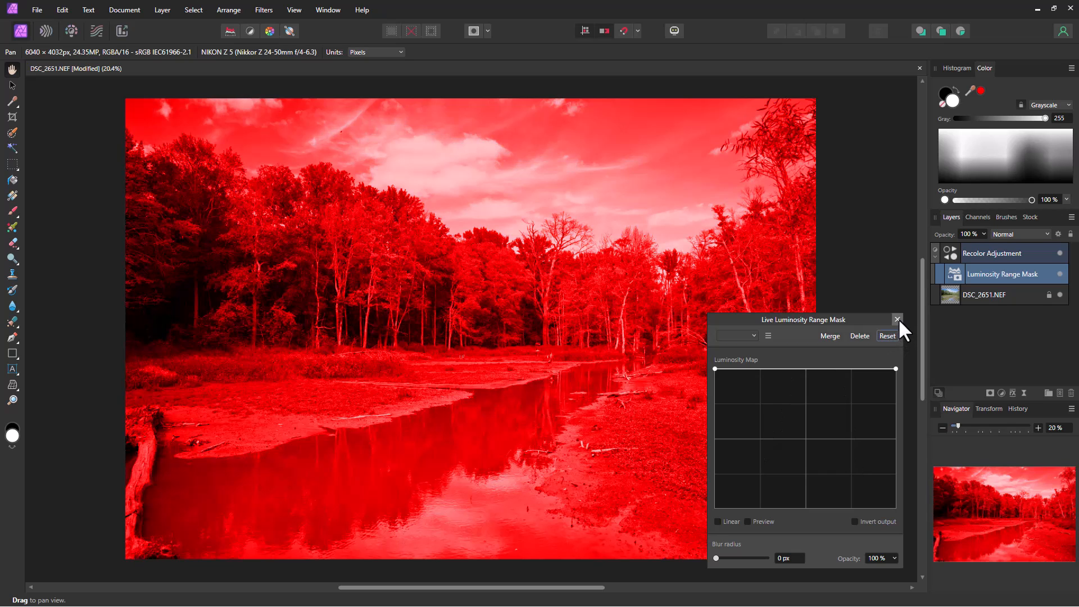
left_click(897, 318)
right_click(1025, 271)
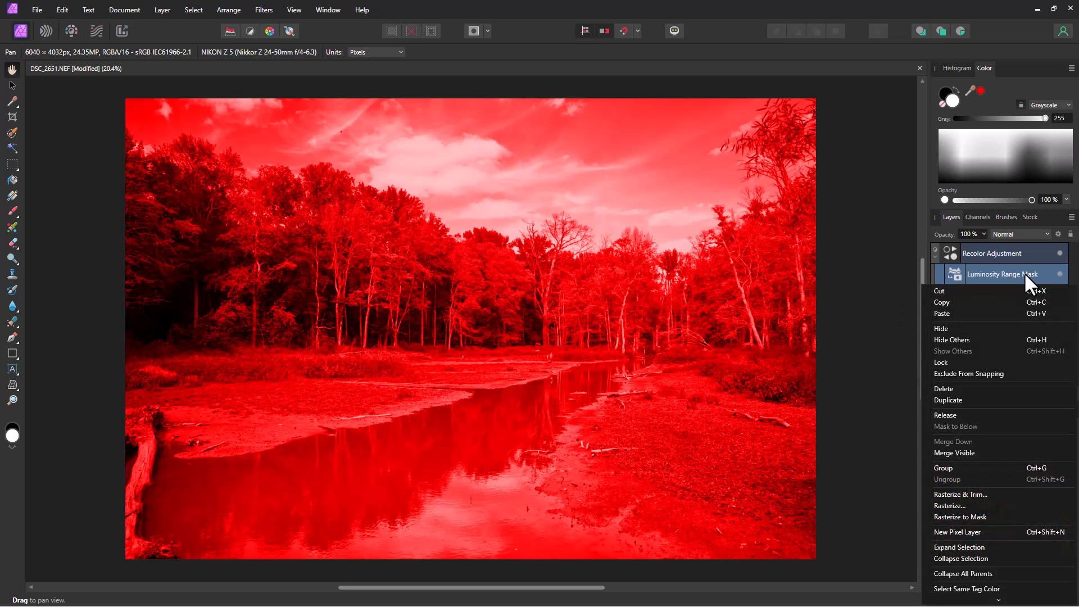
left_click(951, 388)
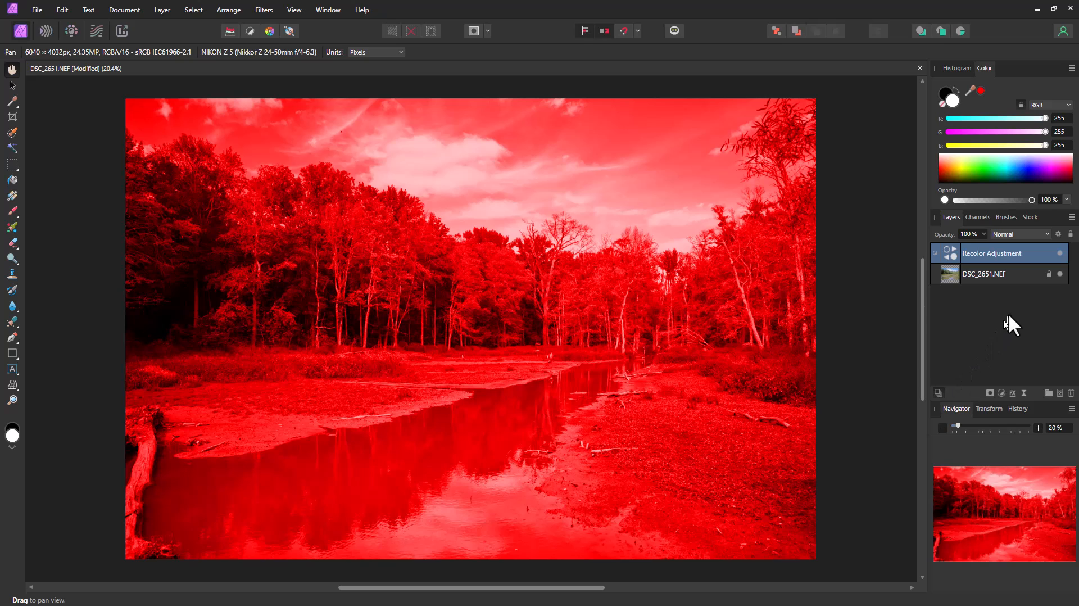
Add a live Hue Range mask to the Recolor adjustment.
double_click(976, 250)
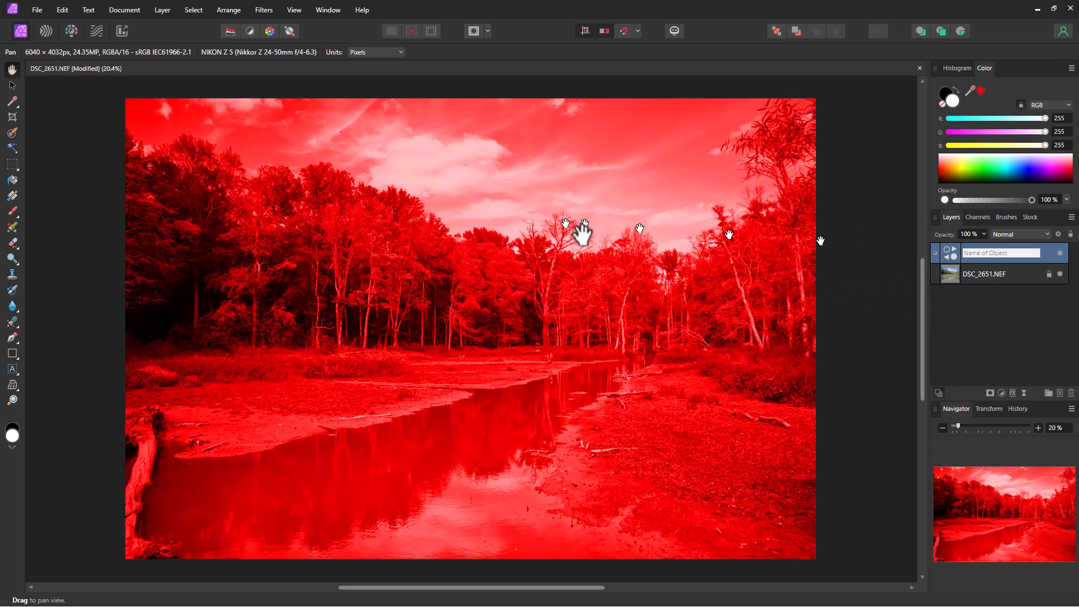
left_click(162, 9)
mouse_move(230, 195)
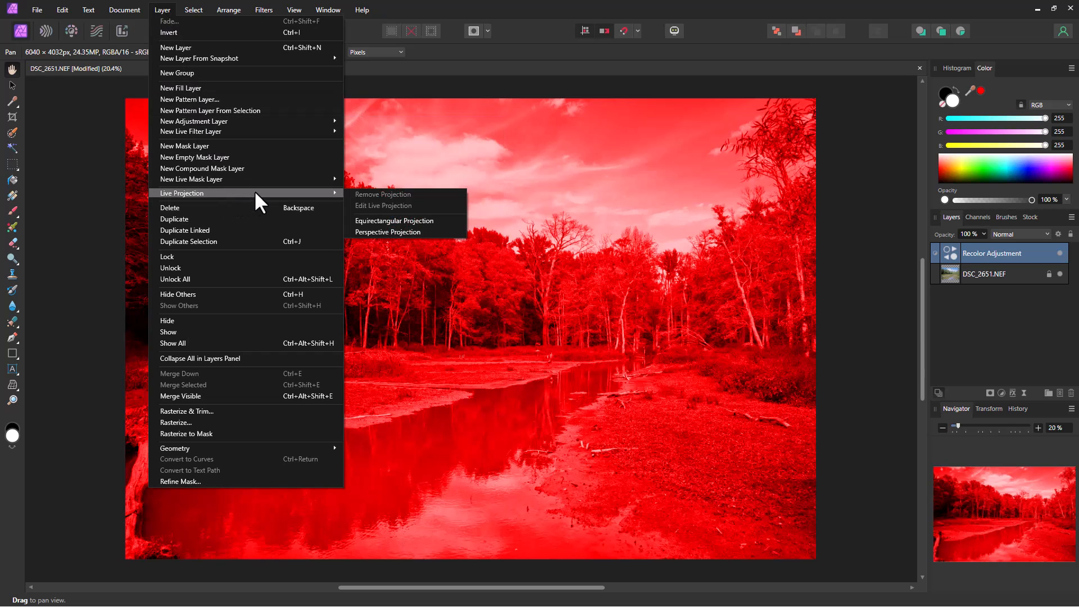
mouse_move(268, 180)
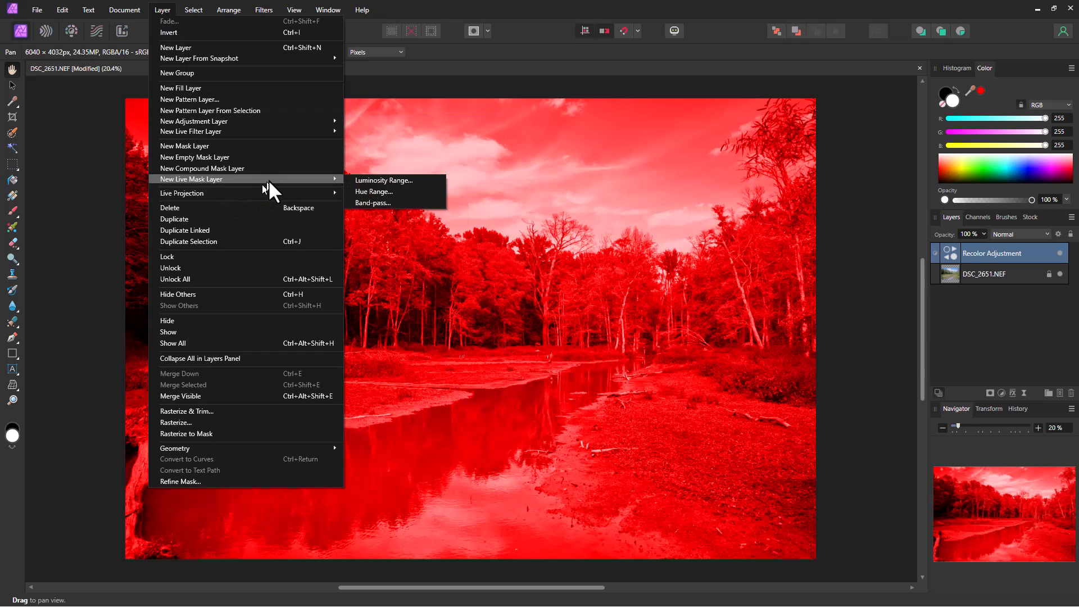
left_click(365, 191)
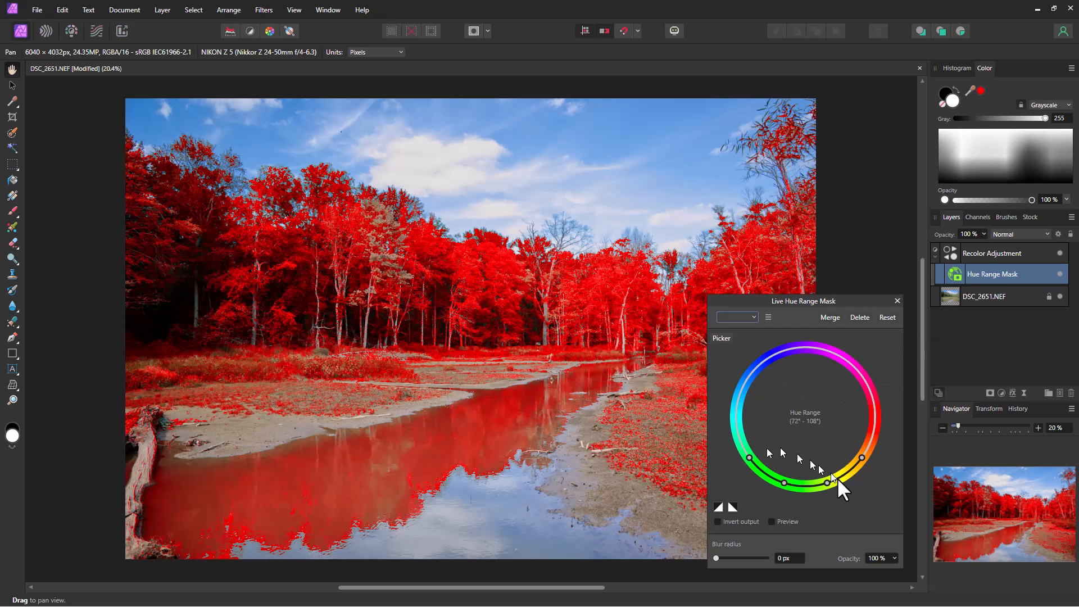
Try narrower yellow and green hue ranges for the mask, ending with a wide range of 28° to 104°.
left_click_drag(818, 482, 852, 421)
left_click_drag(852, 413, 853, 461)
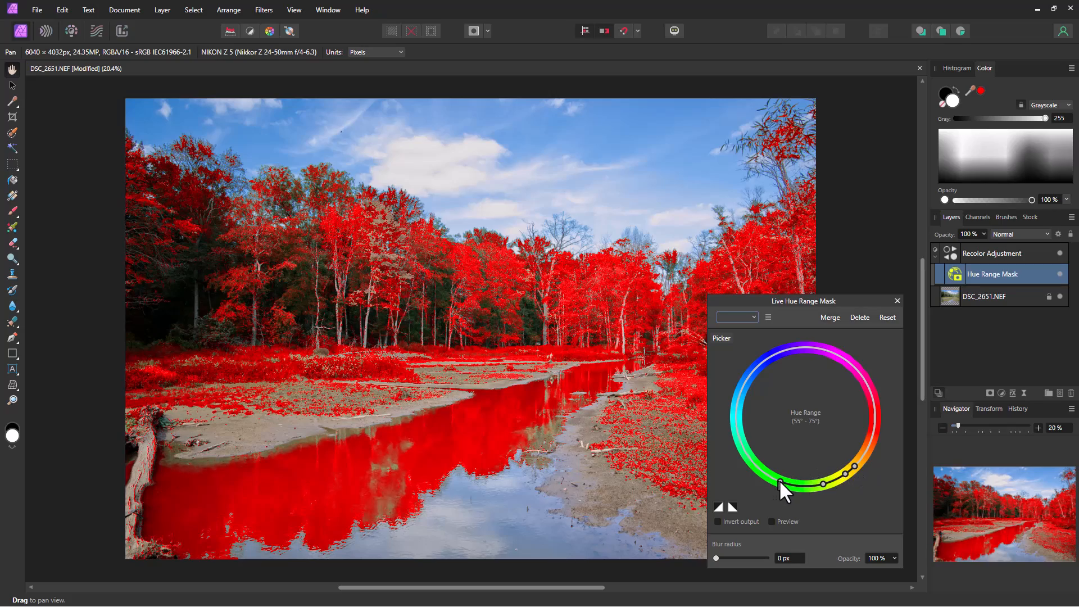
left_click_drag(837, 485, 807, 486)
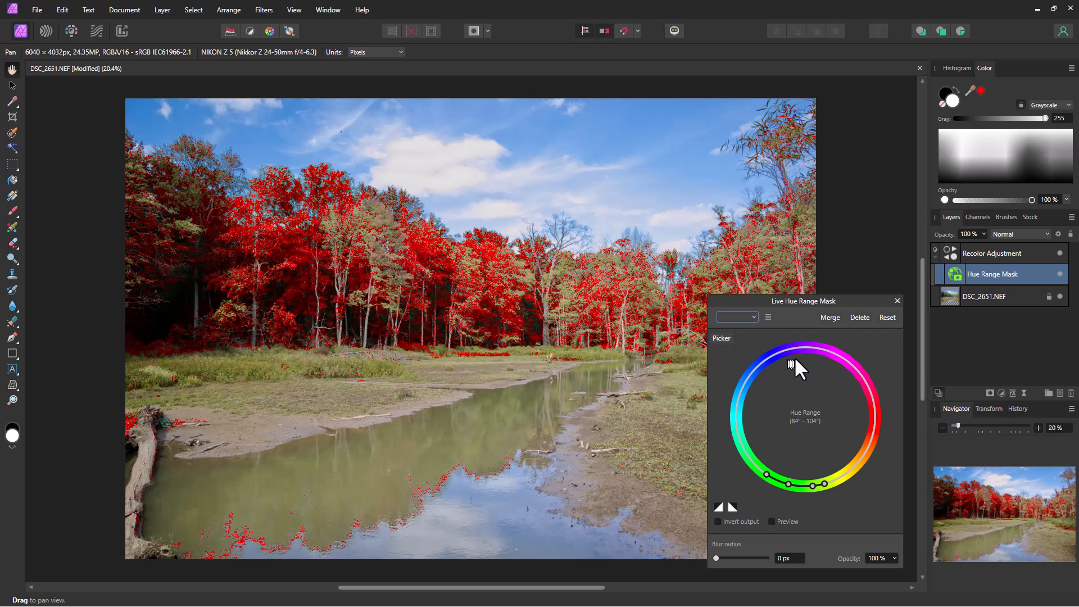
left_click_drag(813, 484, 867, 440)
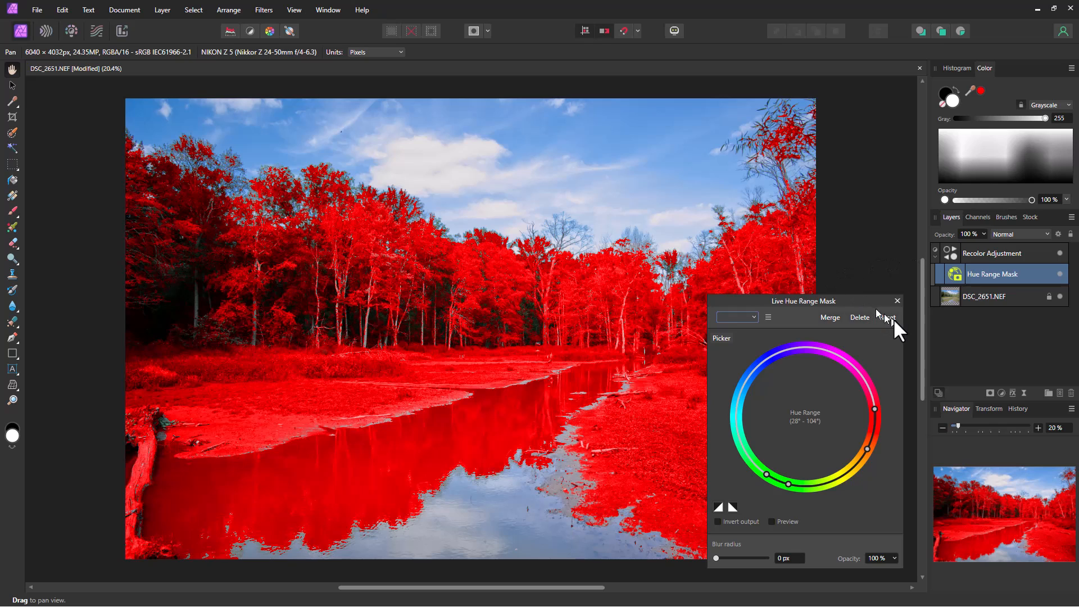
left_click(896, 301)
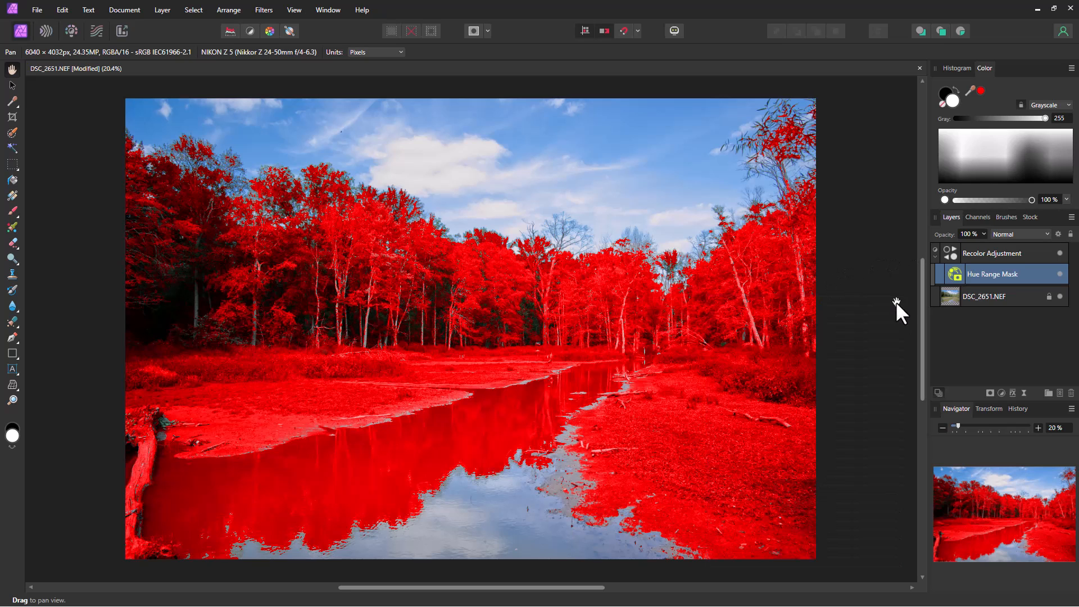
Delete the Hue Range mask from the Recolor adjustment.
double_click(1009, 272)
right_click(999, 272)
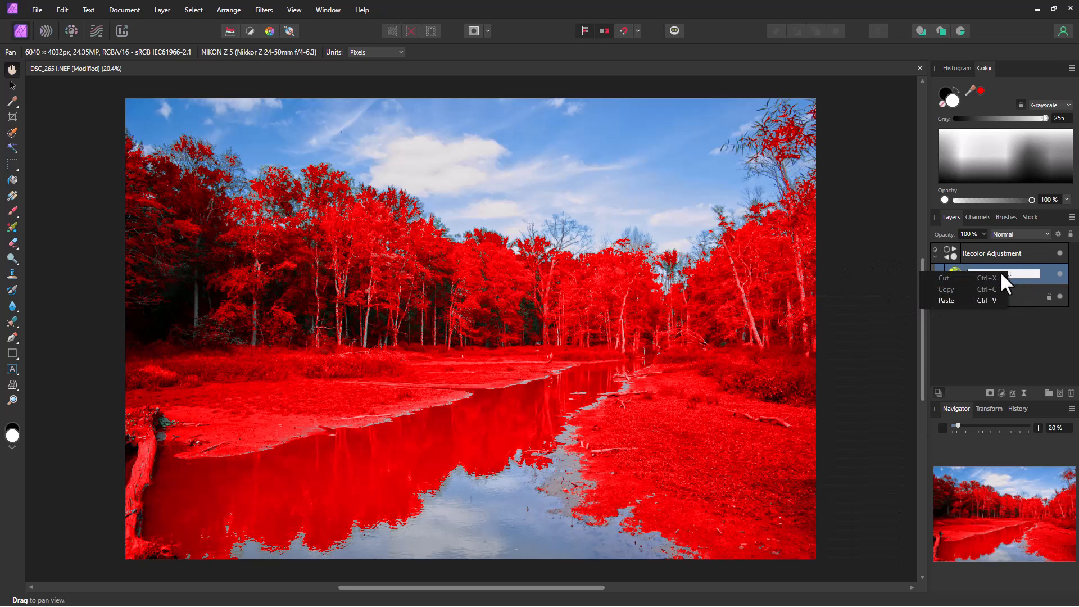
left_click(1050, 274)
right_click(1051, 274)
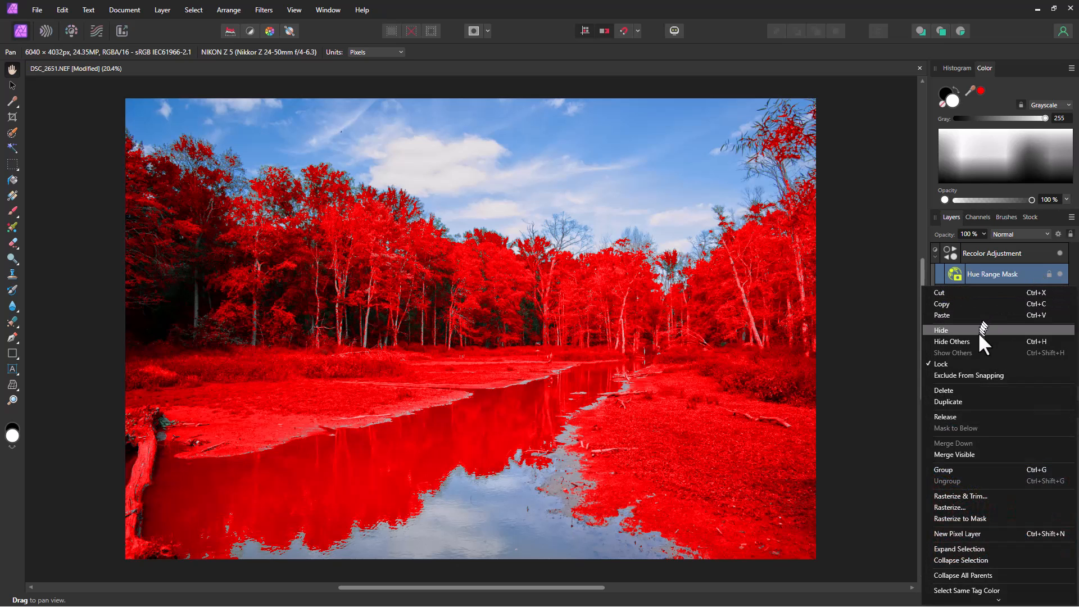
left_click(959, 390)
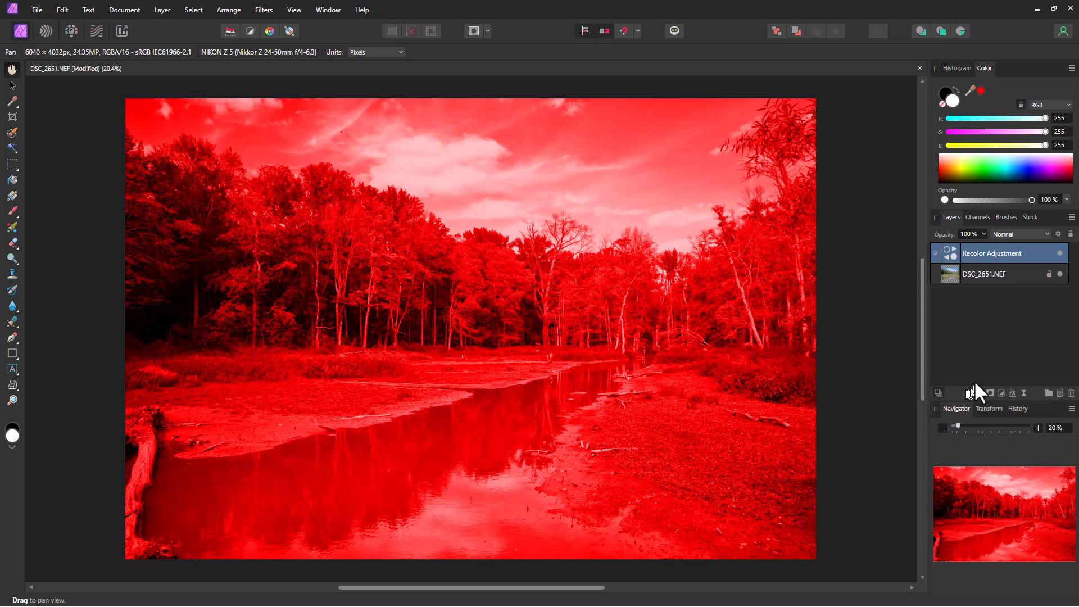
Add a live Band-pass mask to the Recolor adjustment.
double_click(1001, 253)
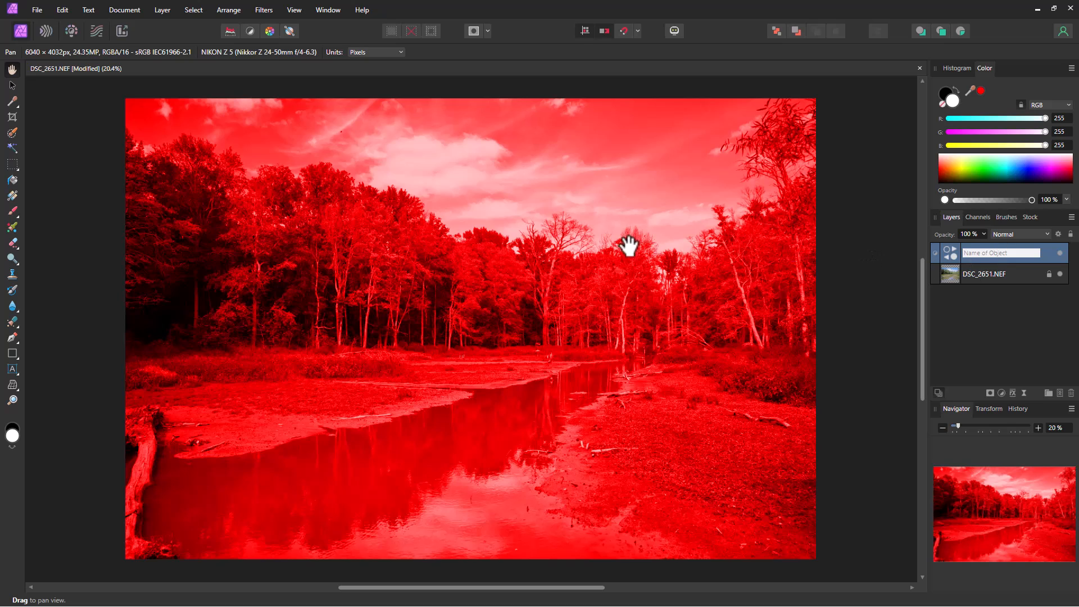
left_click(162, 9)
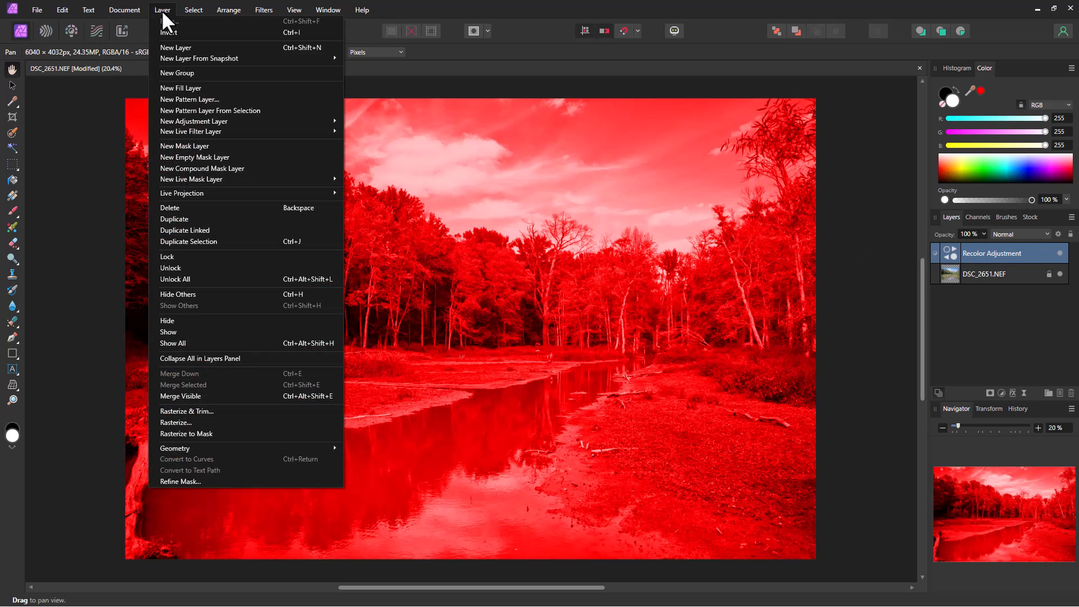
mouse_move(224, 179)
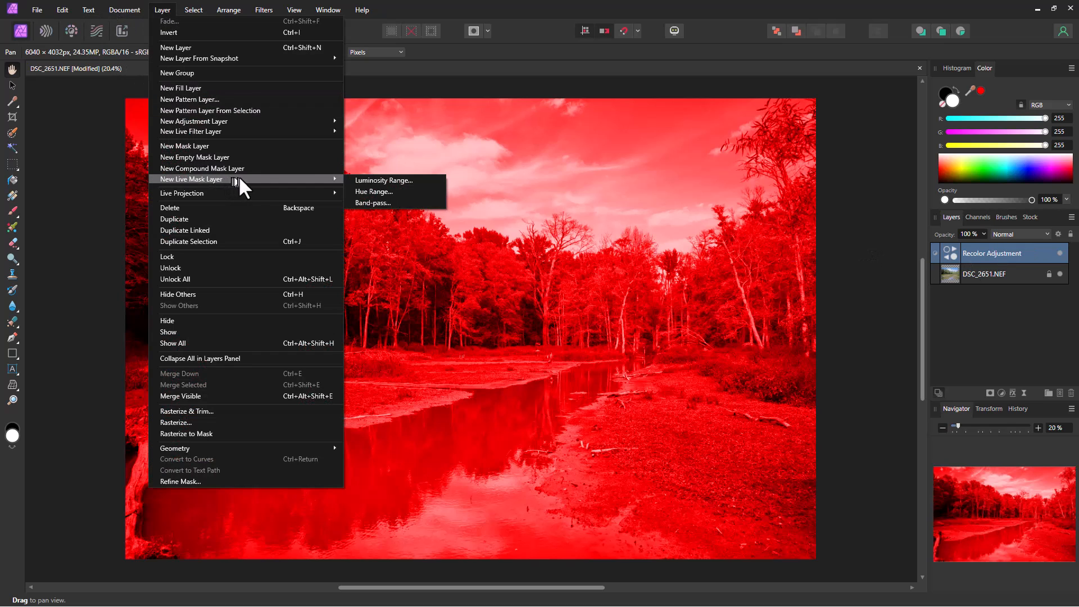
left_click(364, 202)
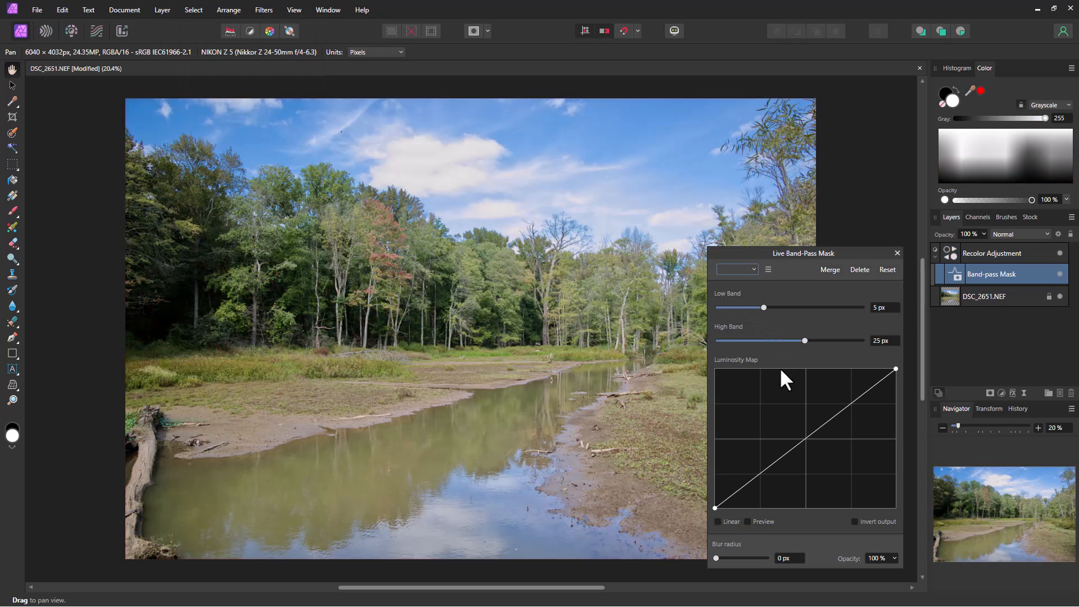
Preview the Band-pass mask, set its low band to 0 px and high band to 100 px, and raise its luminosity curve steeply.
left_click(748, 521)
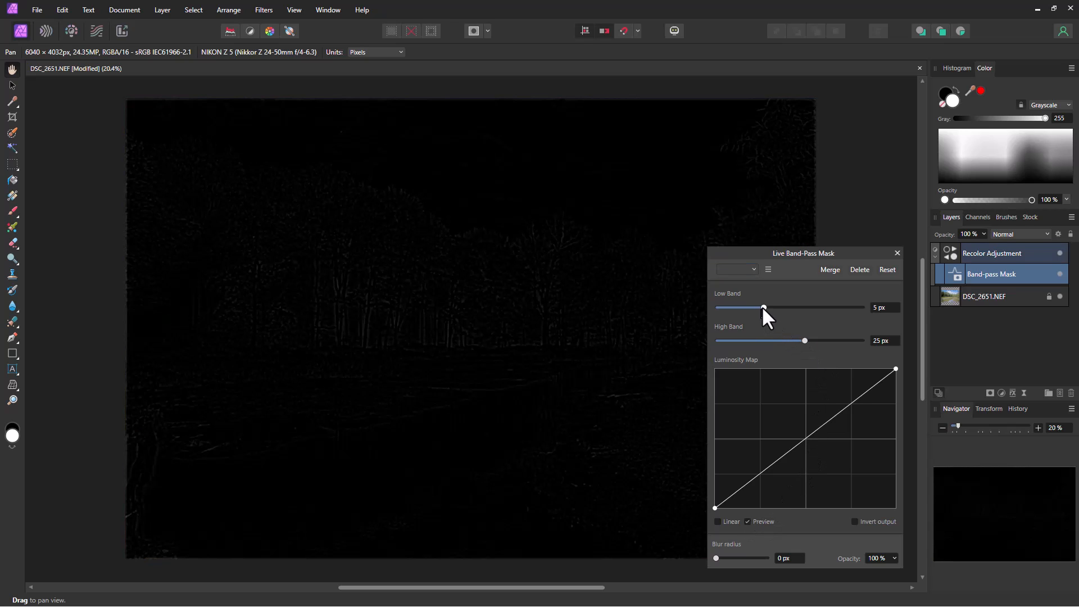
left_click_drag(763, 307, 709, 307)
left_click_drag(803, 340, 870, 343)
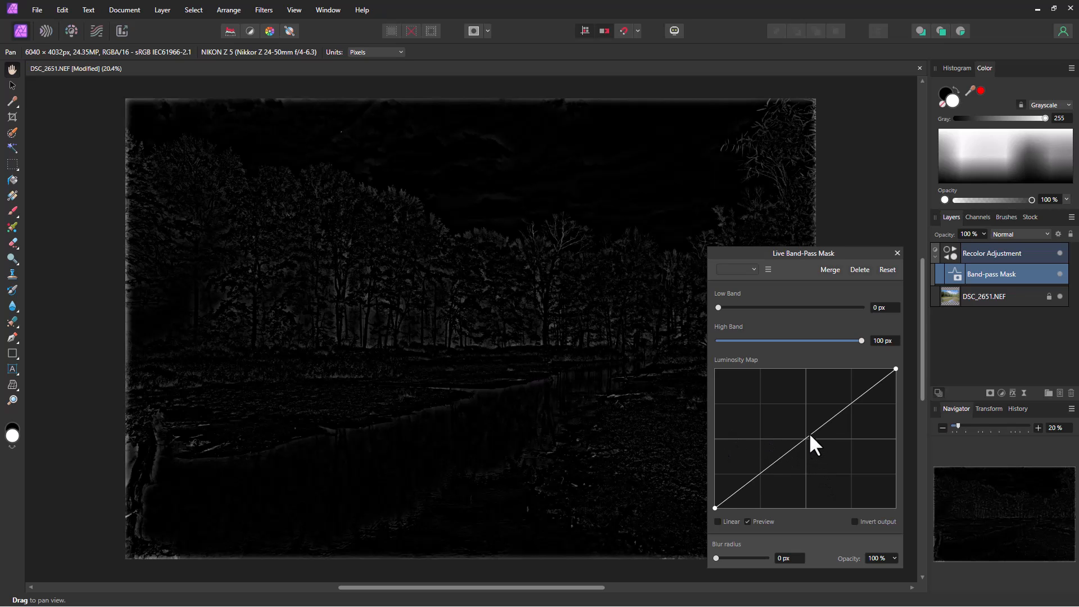
left_click_drag(810, 436, 778, 387)
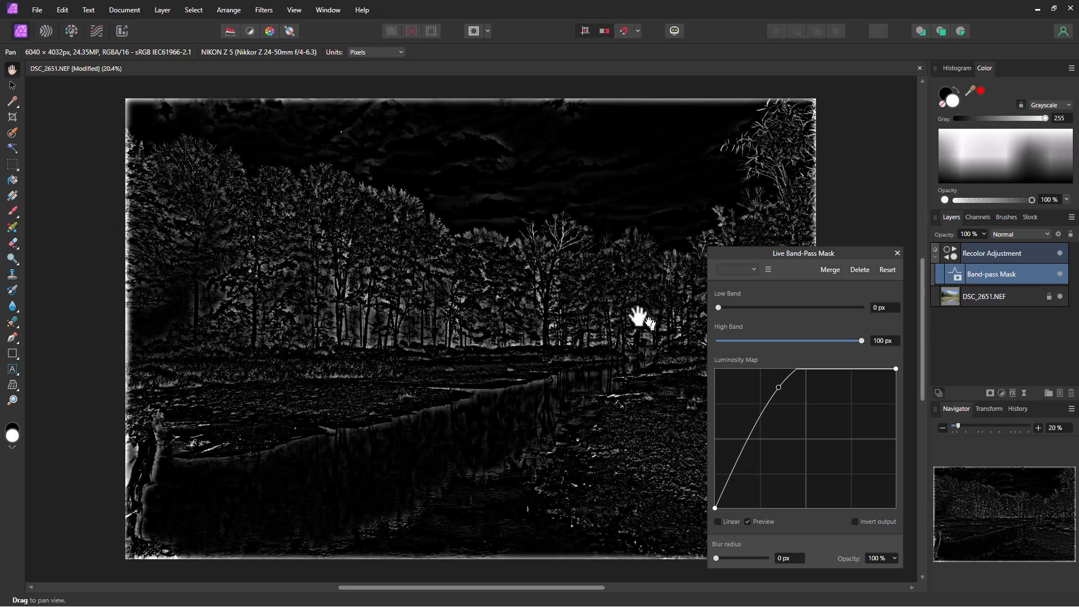
left_click(747, 520)
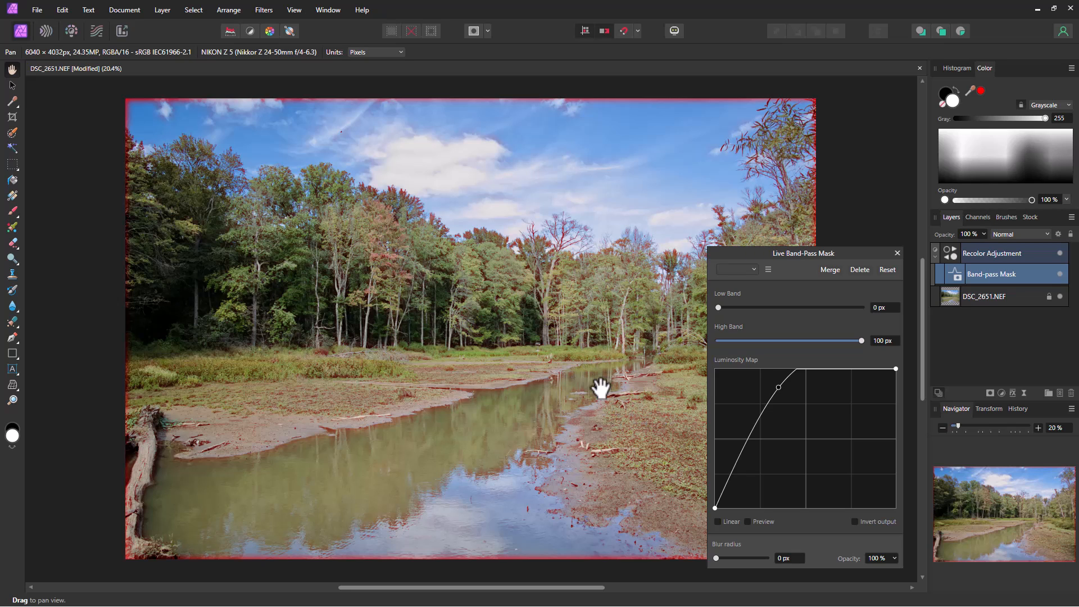
left_click(898, 253)
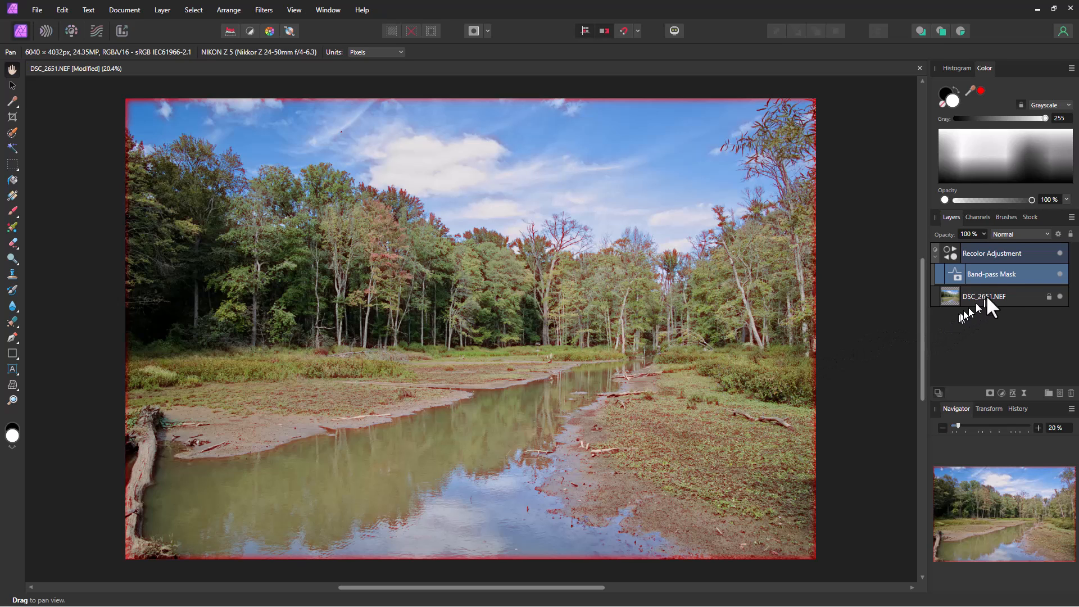
Delete the Band-pass mask from the Recolor adjustment.
double_click(1003, 272)
right_click(1005, 273)
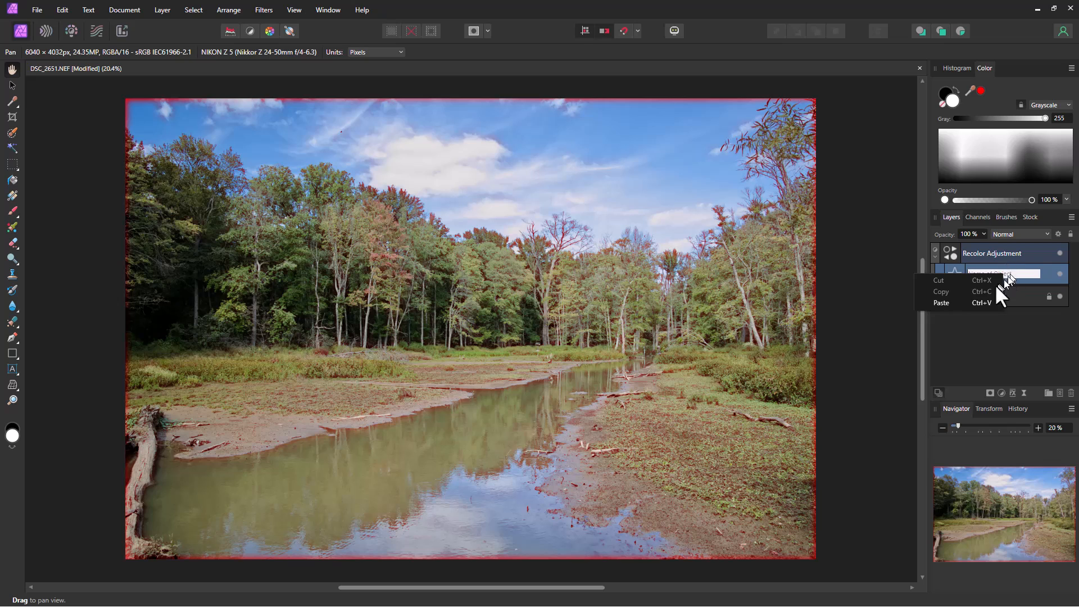
left_click(951, 304)
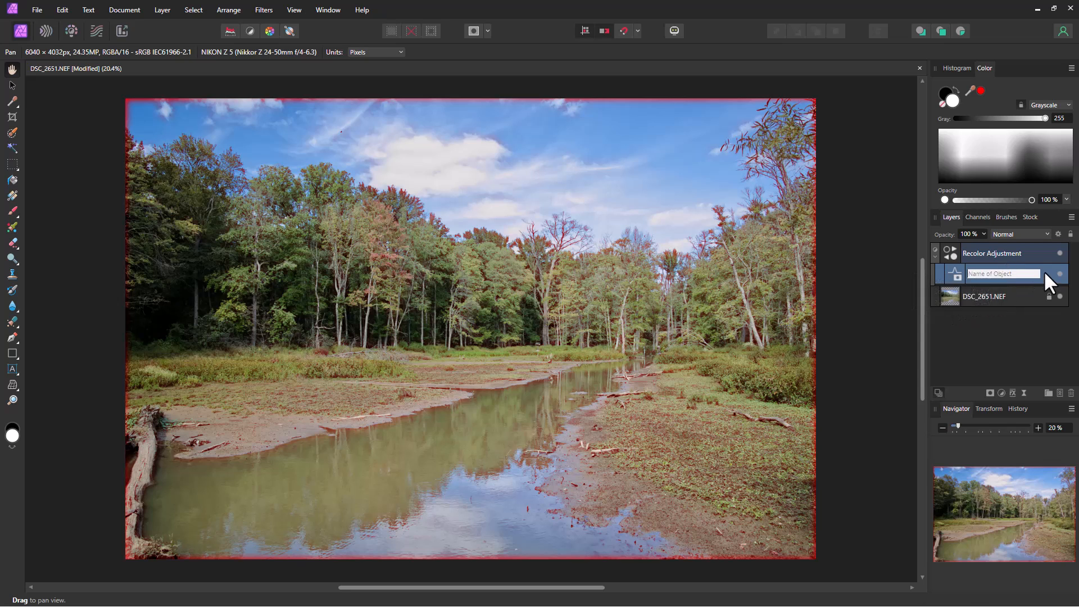
right_click(1043, 270)
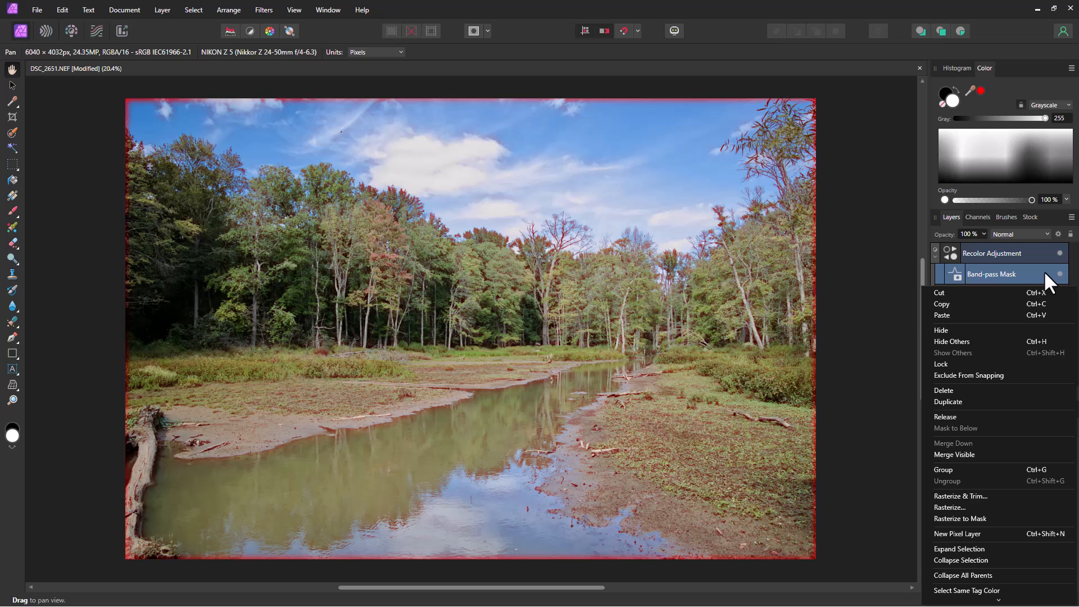
left_click(966, 390)
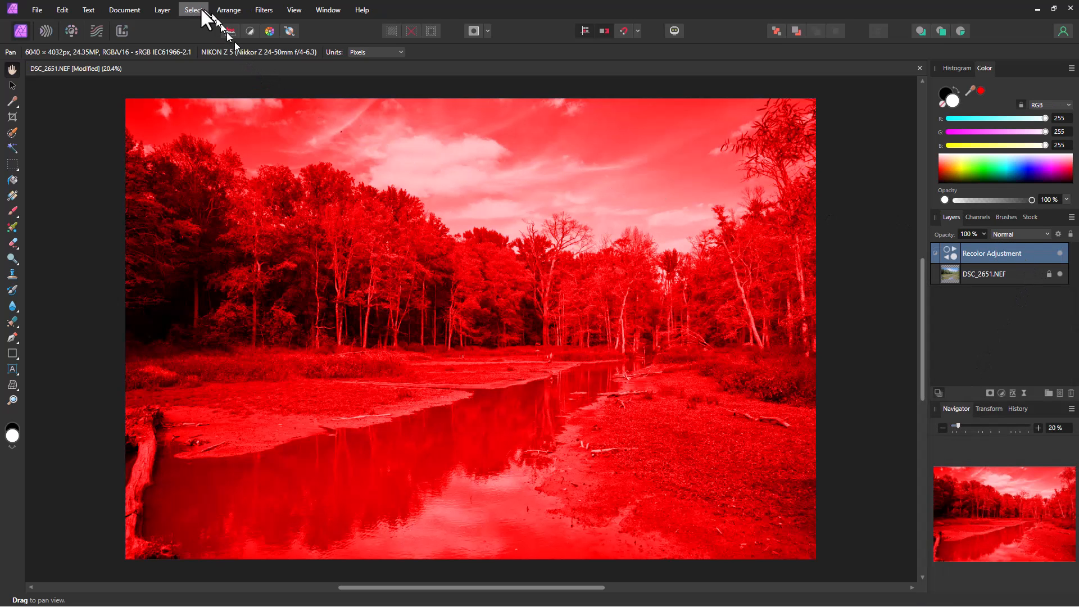
Add a new live Hue Range mask to the Recolor adjustment above the DSC_2651.NEF layer.
left_click(162, 10)
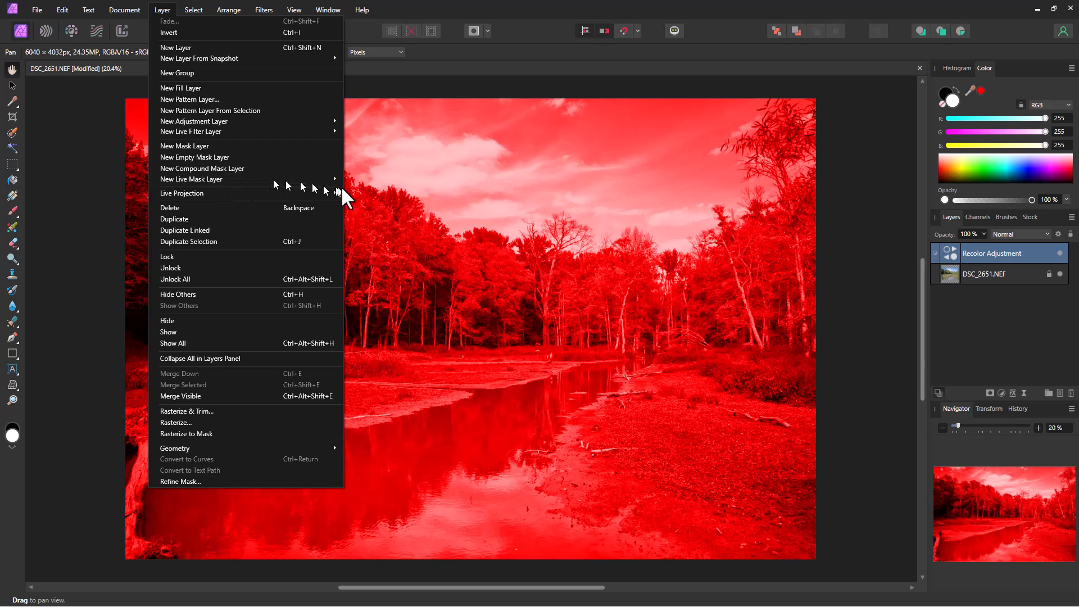
mouse_move(314, 181)
left_click(367, 193)
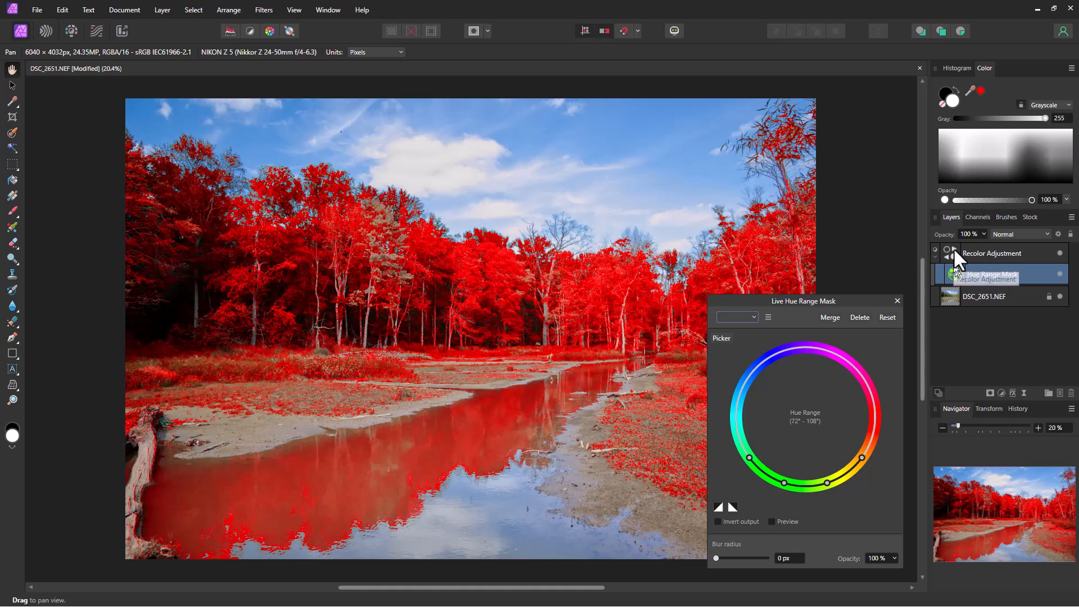
mouse_move(953, 248)
left_mouse_down()
mouse_move(986, 272)
mouse_move(944, 248)
mouse_move(955, 265)
left_mouse_up()
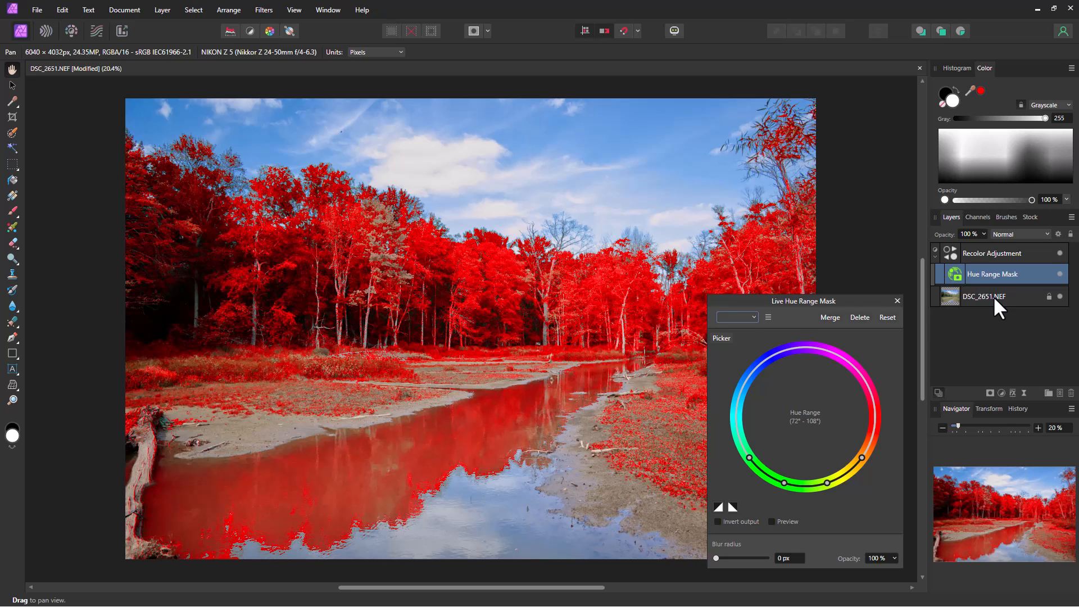
left_click(161, 10)
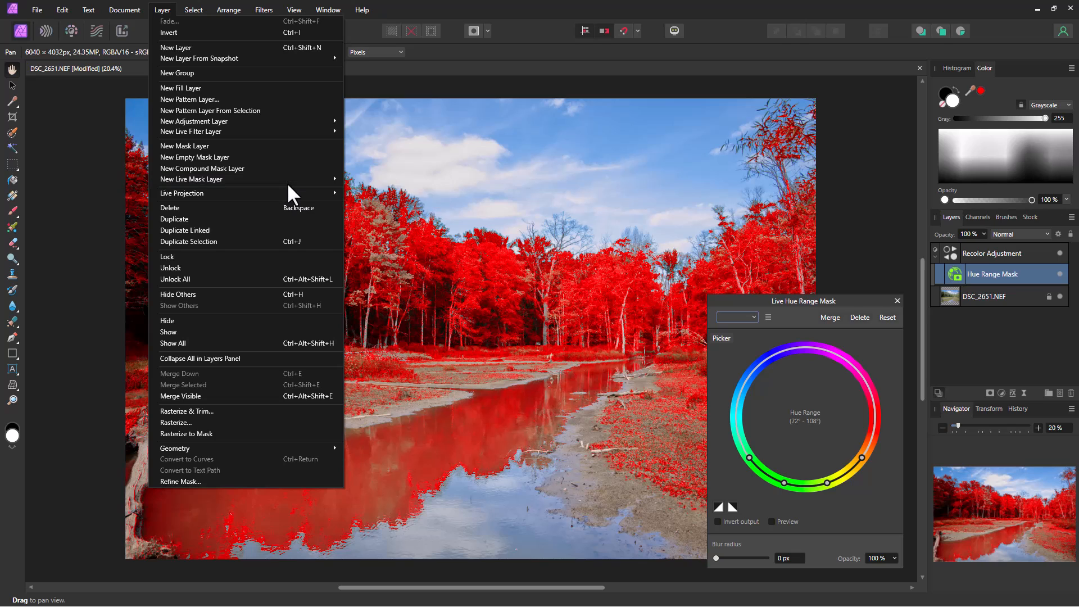
mouse_move(285, 178)
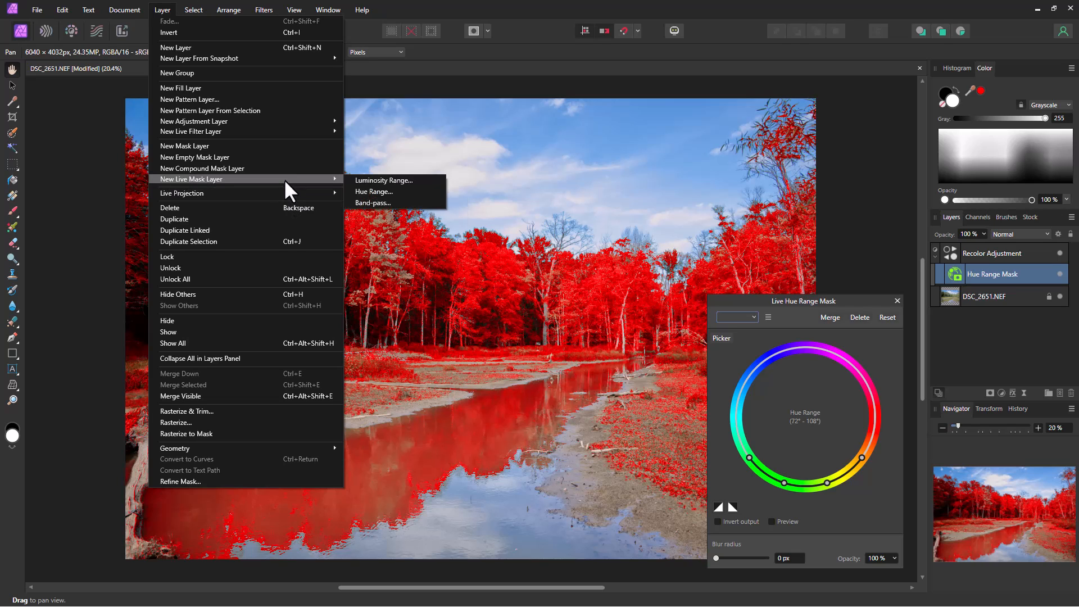
left_click(478, 52)
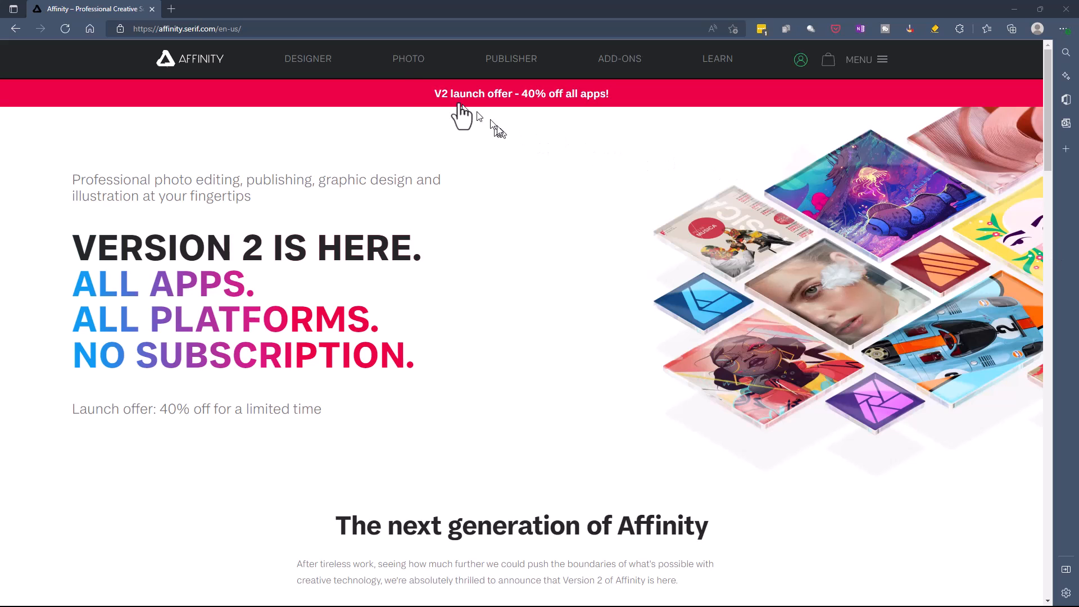
Switch to the web browser, open the Affinity Photo tech specs on the Affinity site, and expand New Features in the full feature list.
left_click(405, 64)
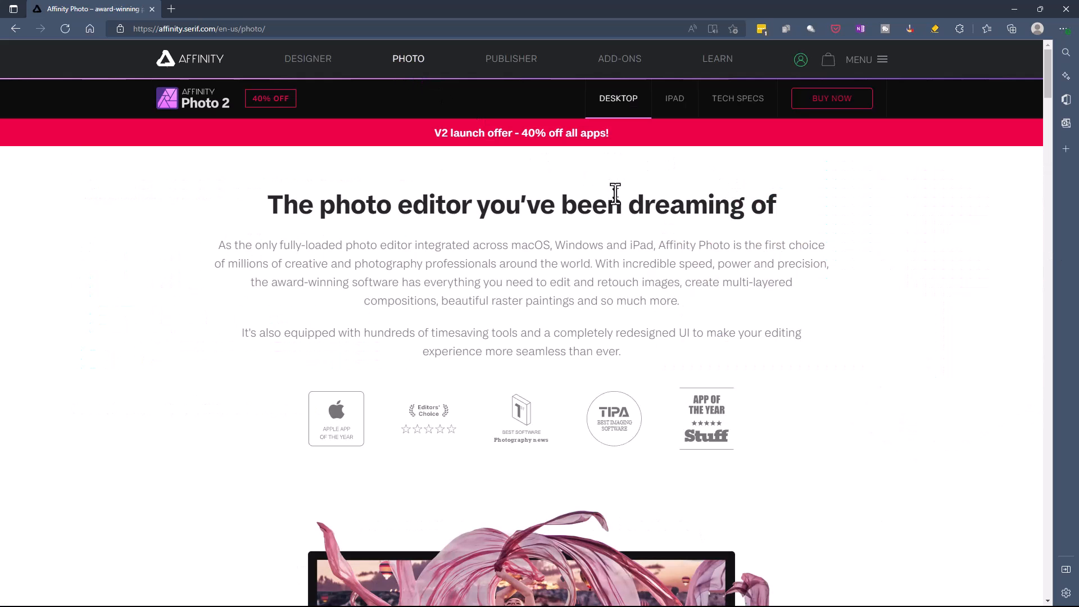
left_click(748, 104)
scroll(729, 266, "down", 10)
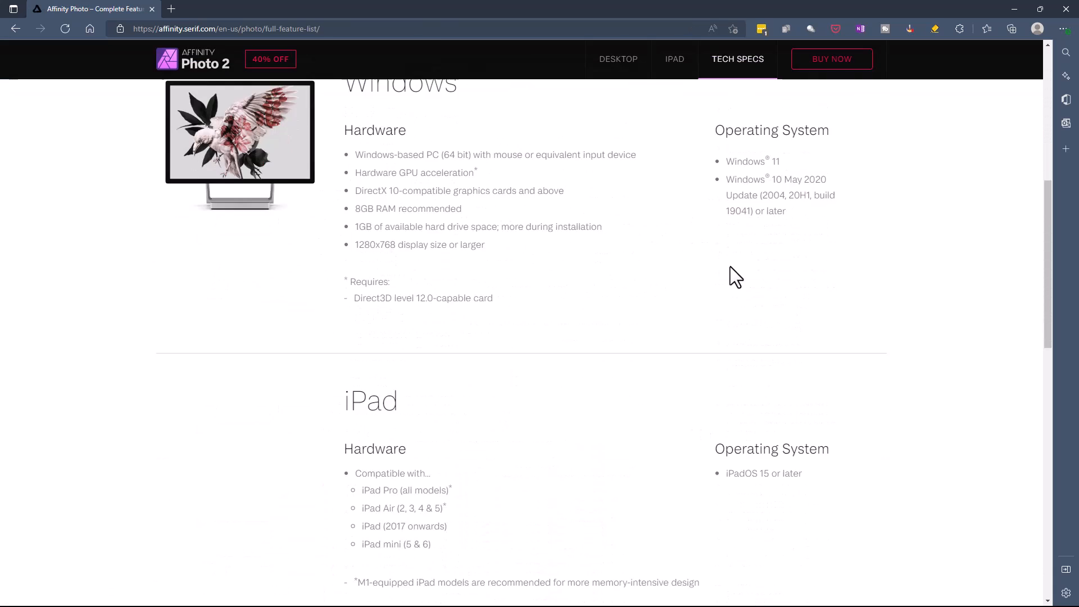
scroll(731, 270, "down", 3)
left_click(373, 275)
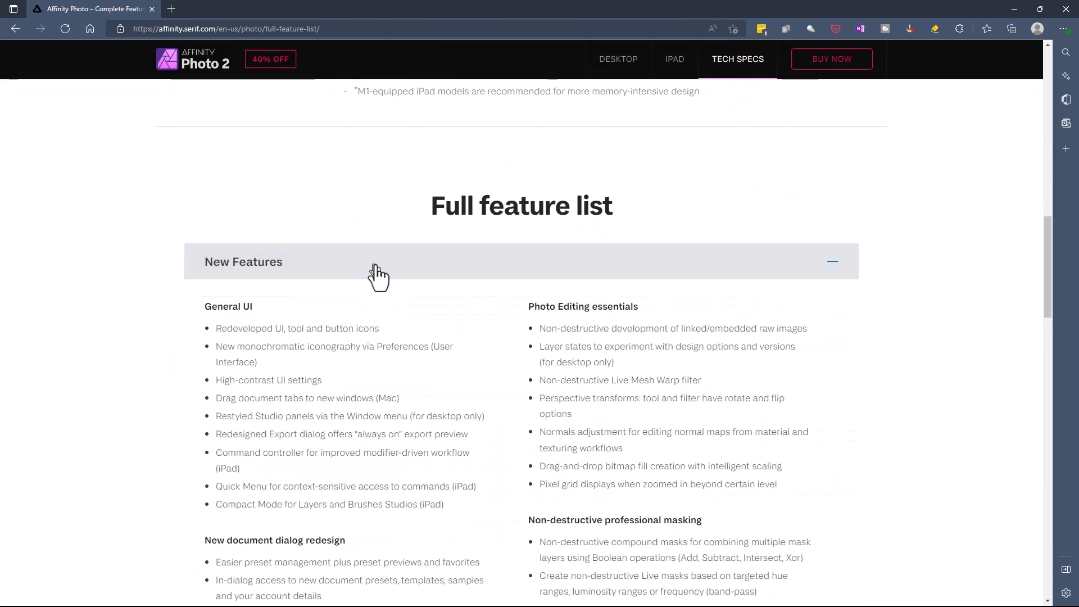
Examine the New Features list for Affinity Photo 2, from General UI and masking through to placing content and the important extras.
scroll(515, 272, "down", 5)
scroll(516, 273, "down", 3)
scroll(508, 263, "up", 8)
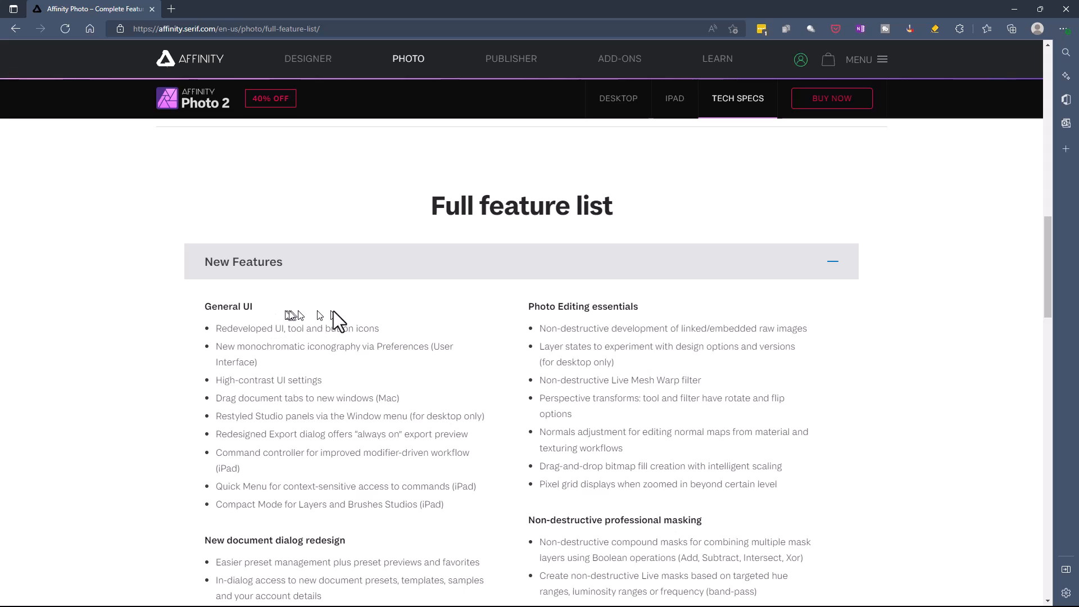
scroll(584, 324, "down", 5)
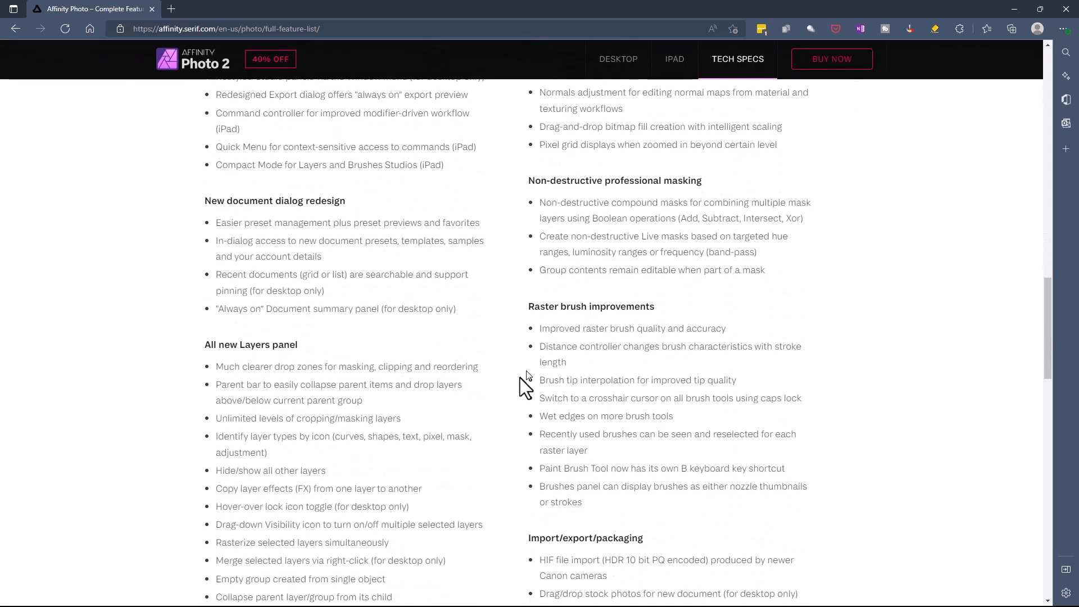
scroll(521, 377, "down", 3)
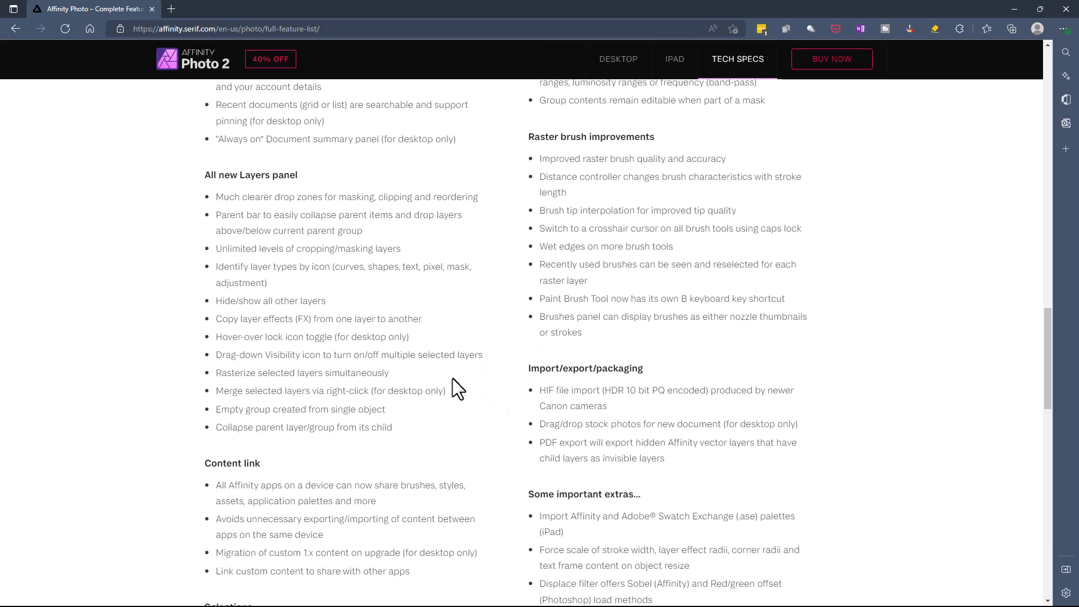
scroll(487, 409, "down", 3)
scroll(505, 402, "down", 6)
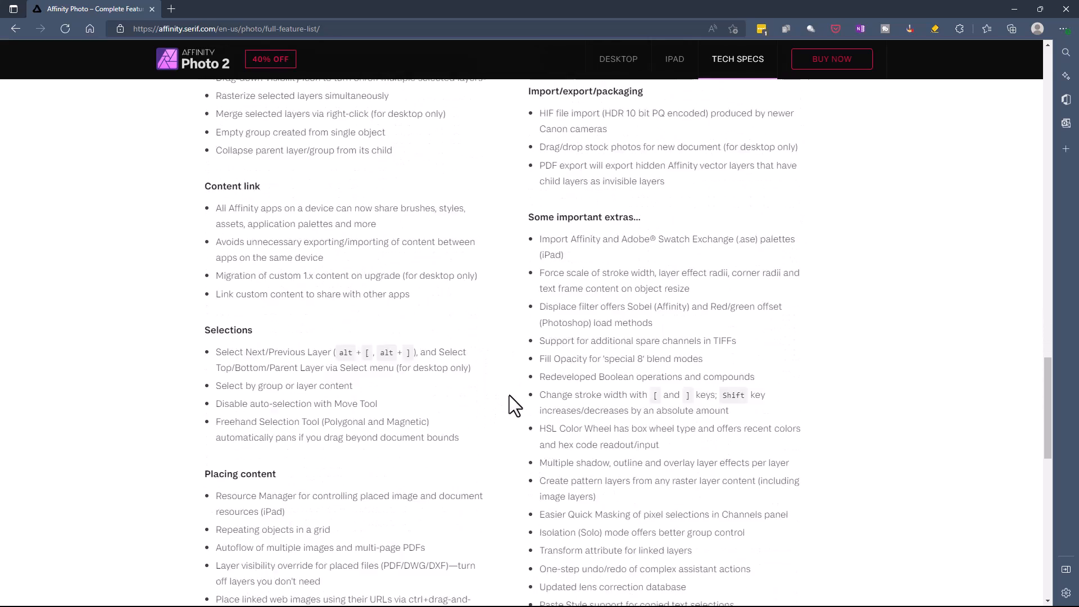
scroll(503, 394, "up", 7)
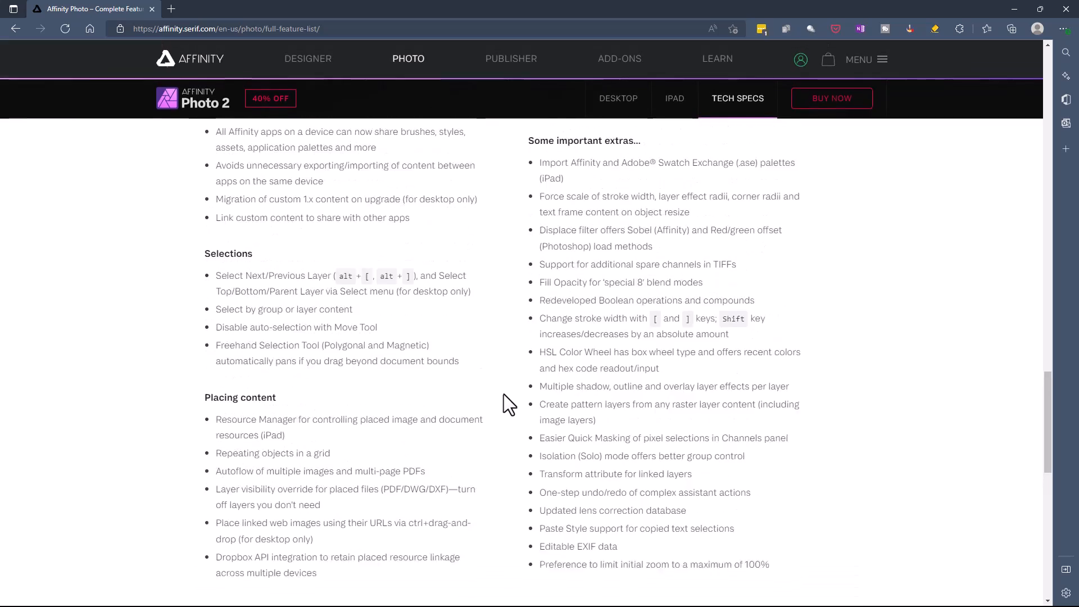
scroll(504, 393, "up", 11)
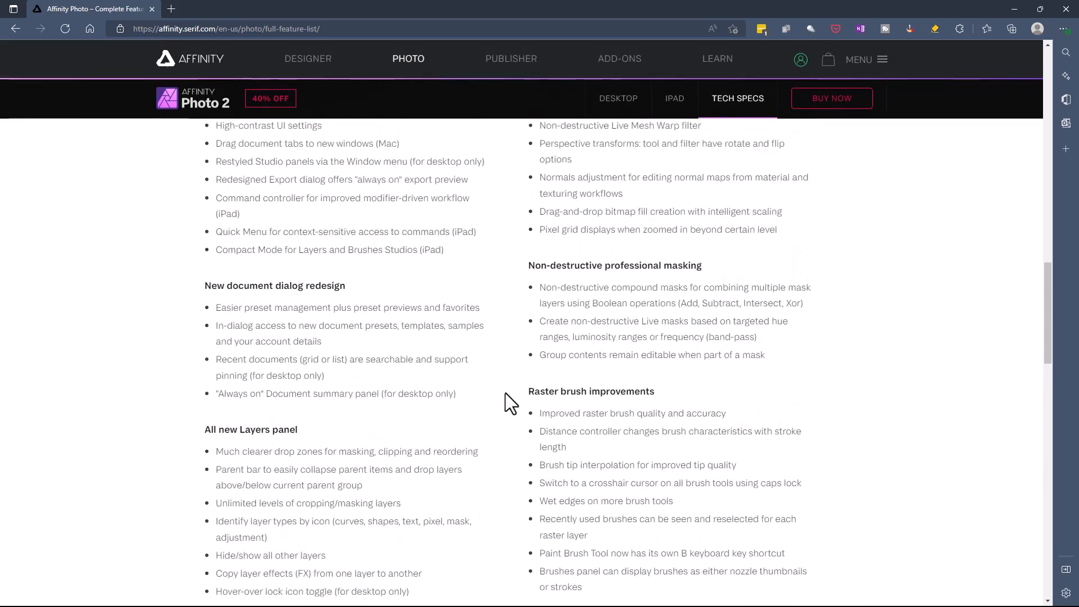
scroll(506, 392, "up", 2)
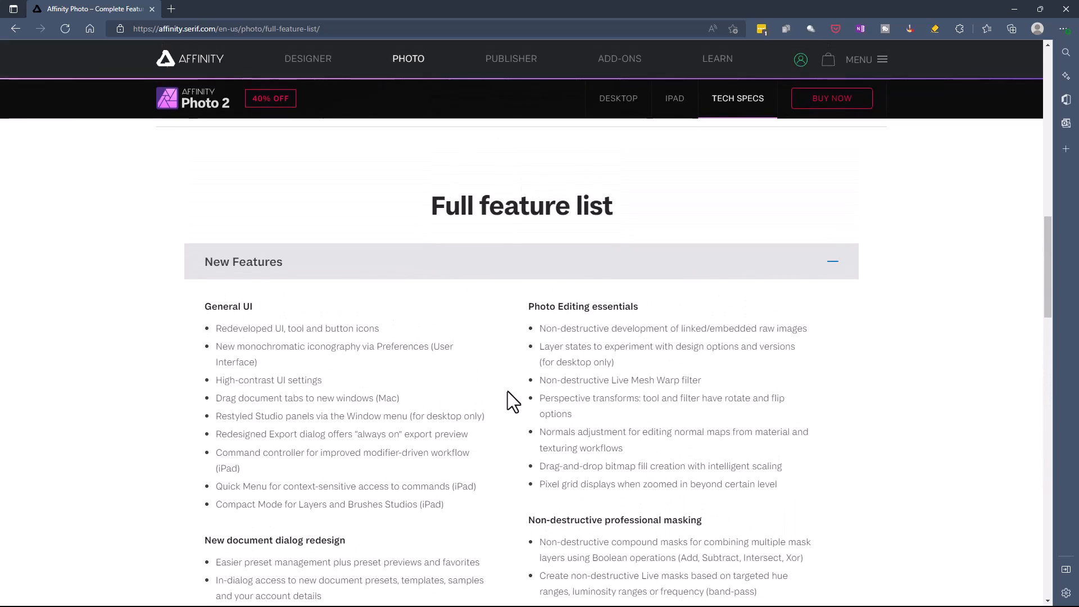